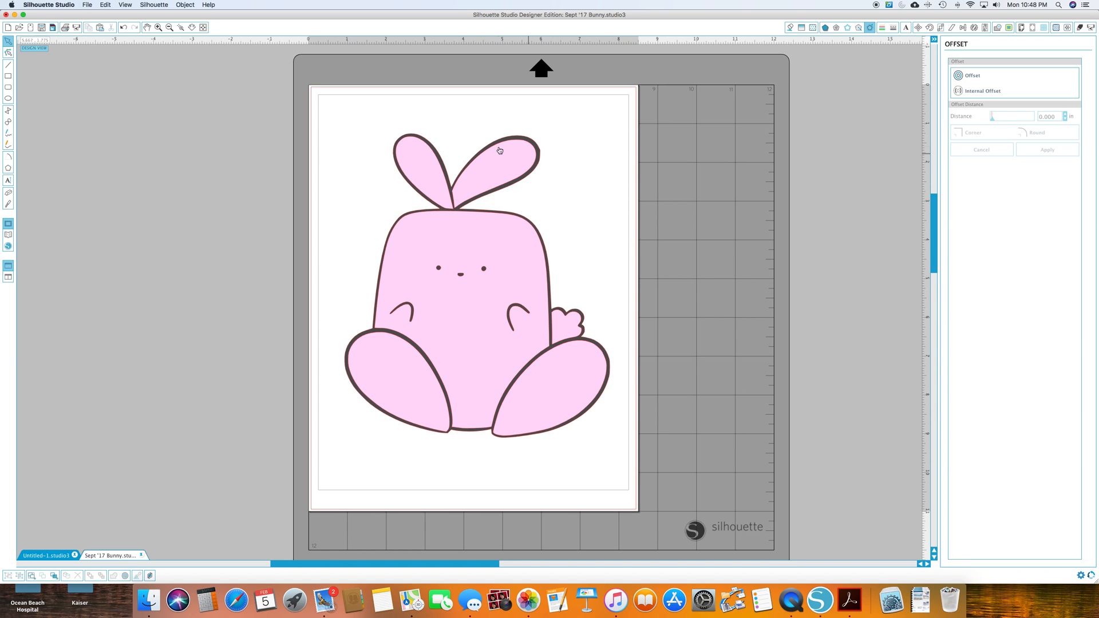
# Set the whole bunny's cut style to No Cut after trying Cut Edge on it
pyautogui.click(1081, 28)
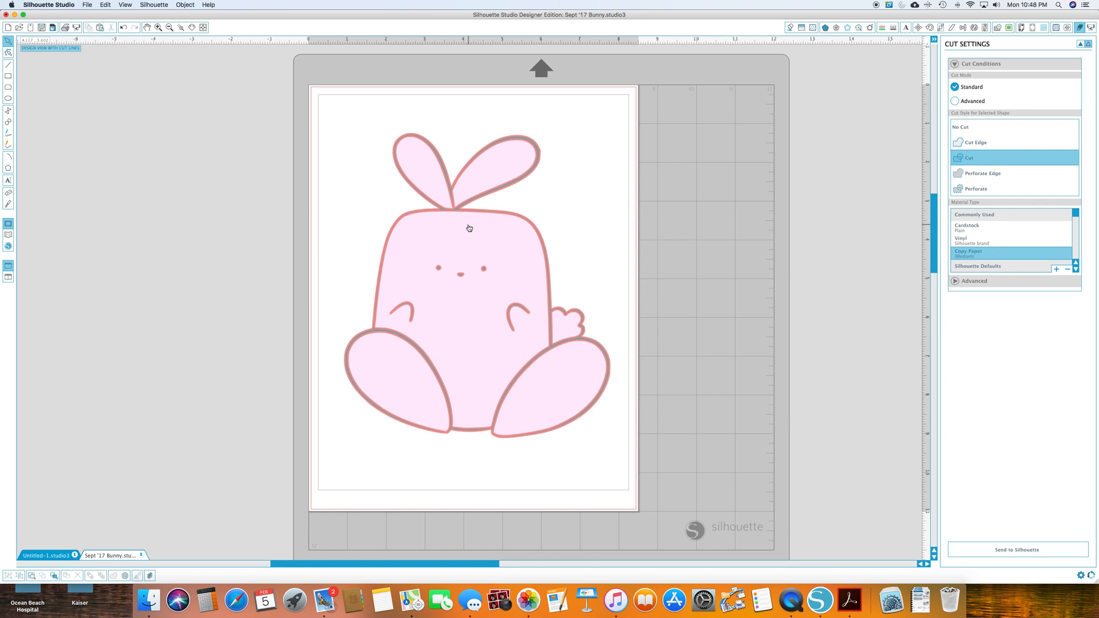
pyautogui.moveTo(312, 120); pyautogui.dragTo(675, 454)
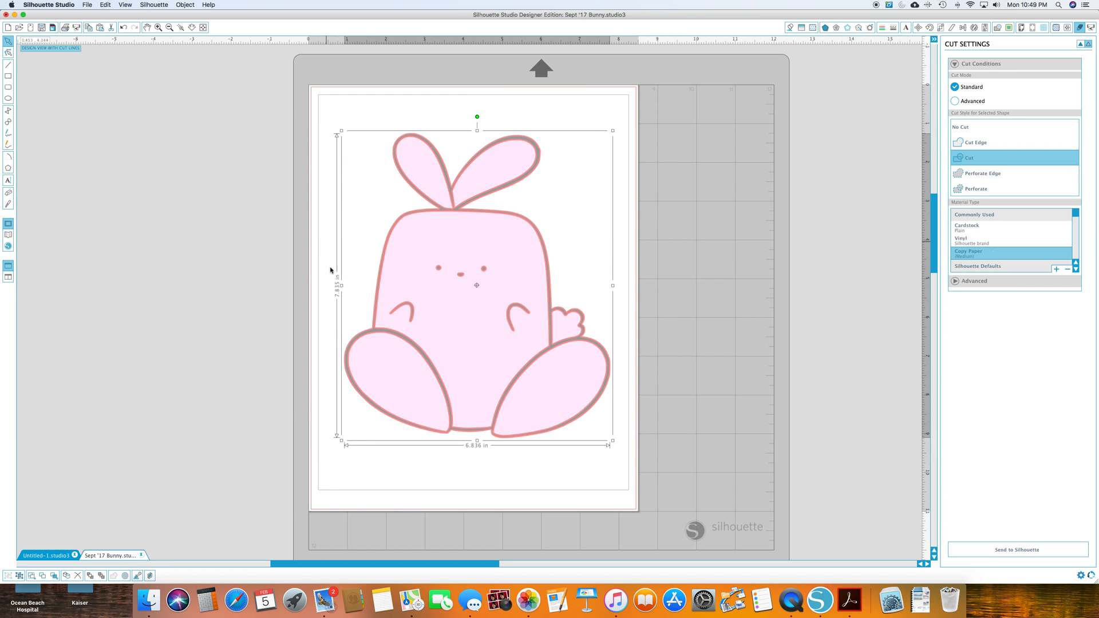
pyautogui.click(967, 128)
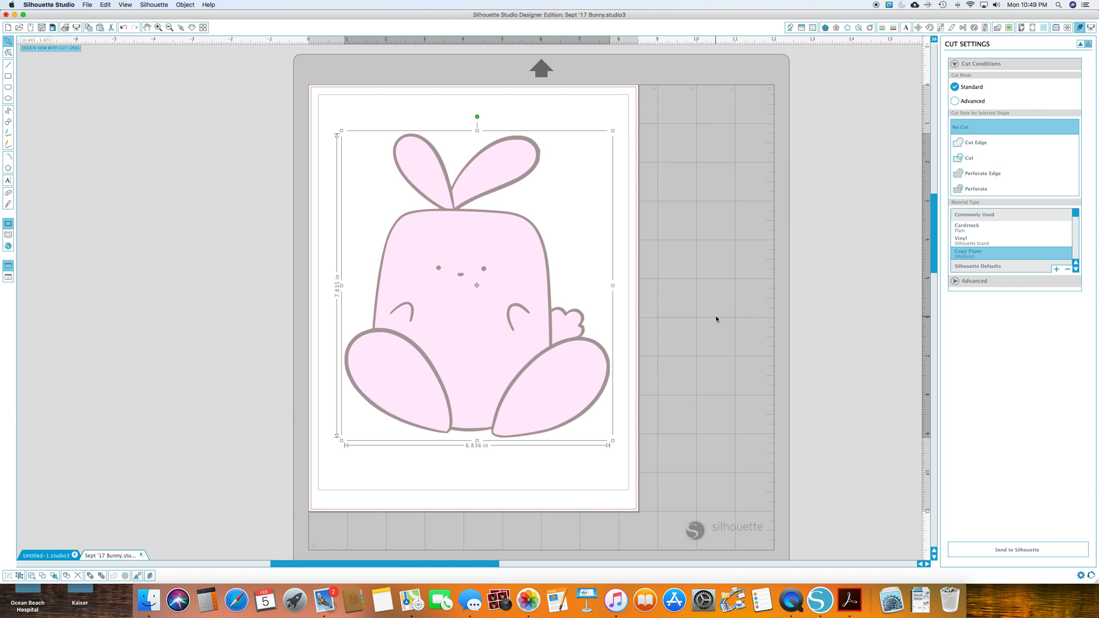
pyautogui.click(976, 144)
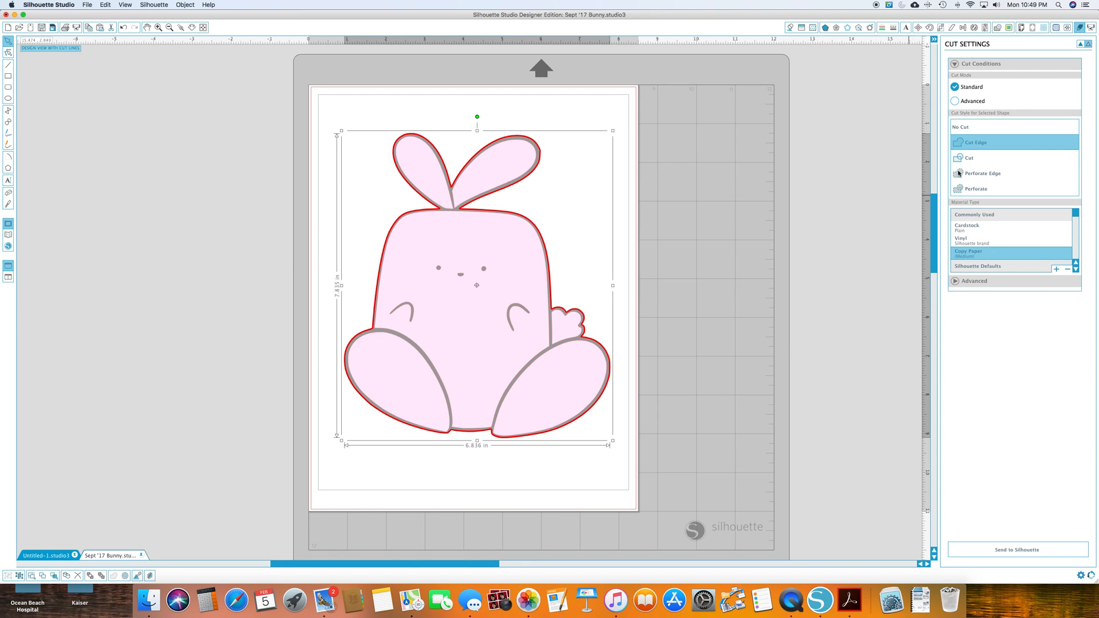
pyautogui.click(961, 128)
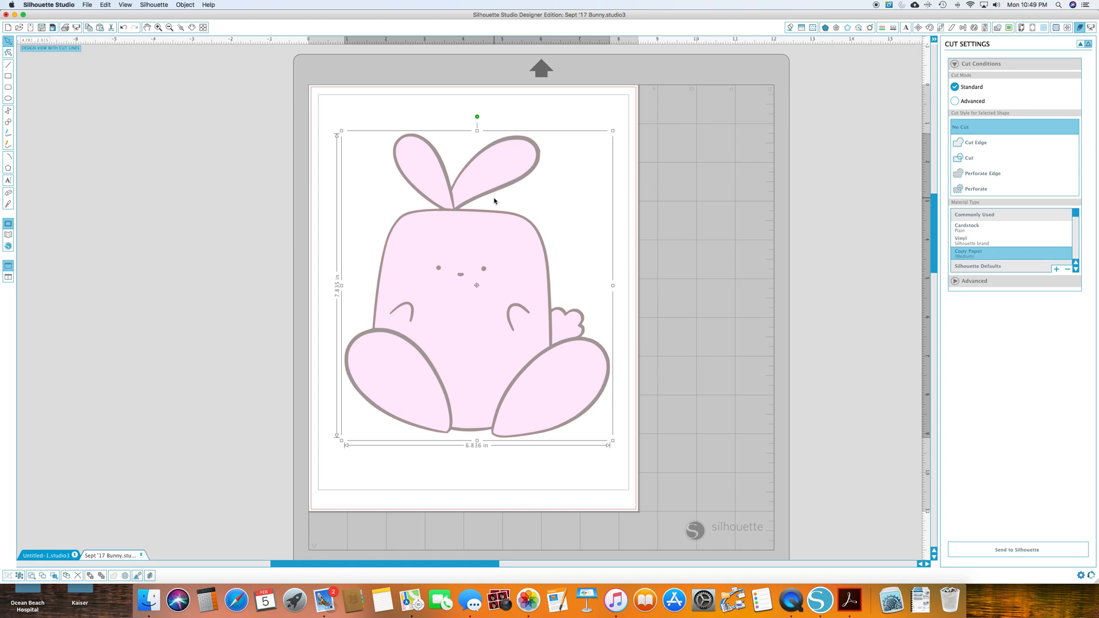
pyautogui.click(723, 183)
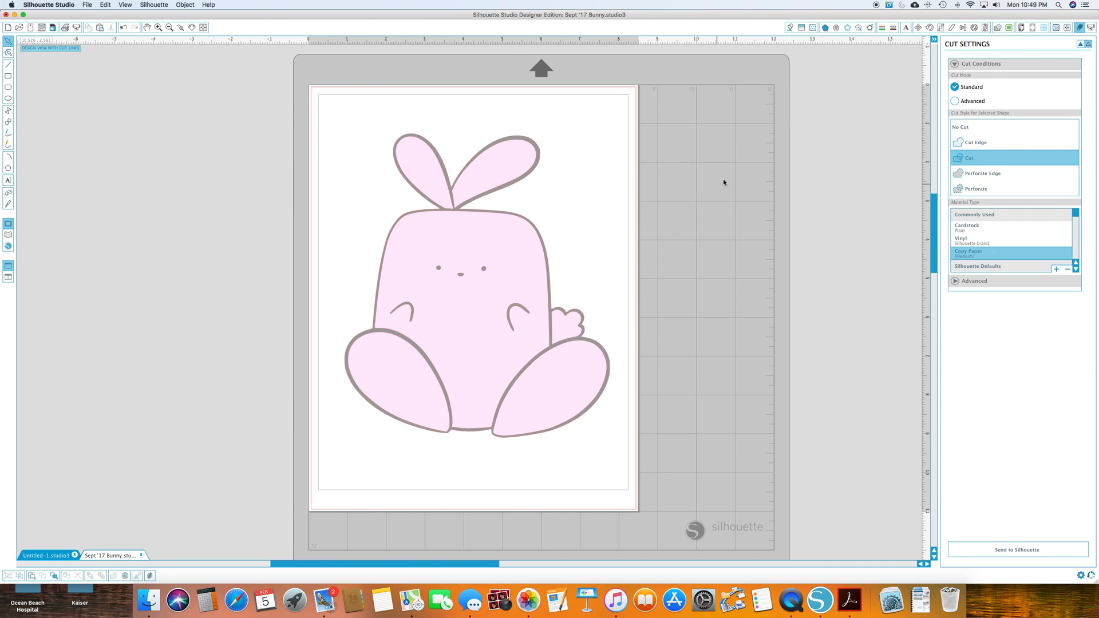
# Create a rounded offset outline 0.125 in around the bunny
pyautogui.click(1080, 44)
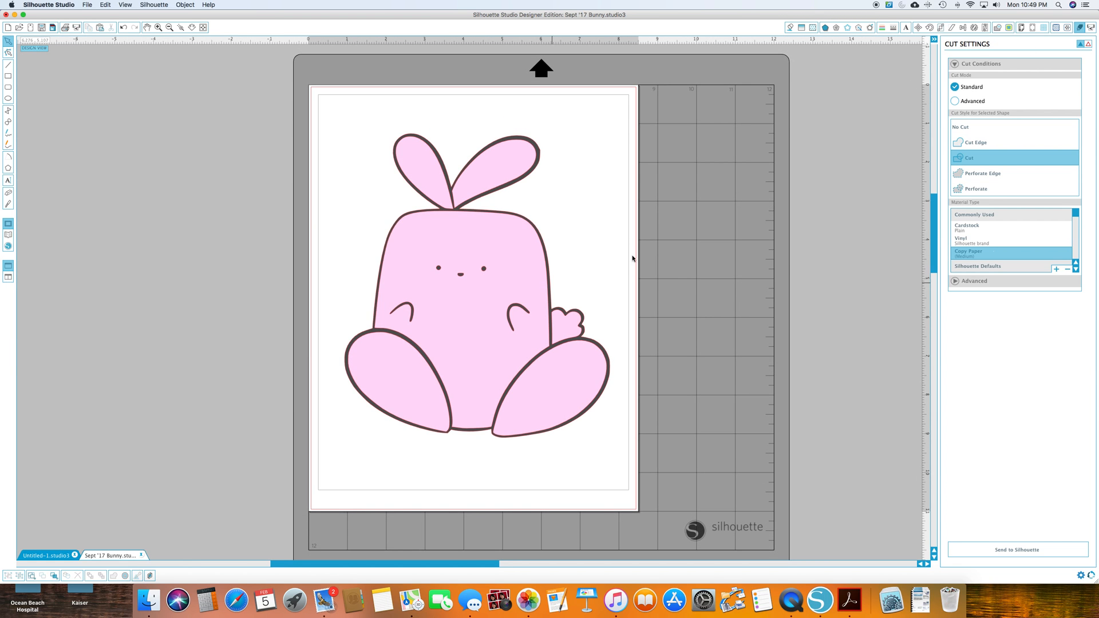
pyautogui.click(870, 27)
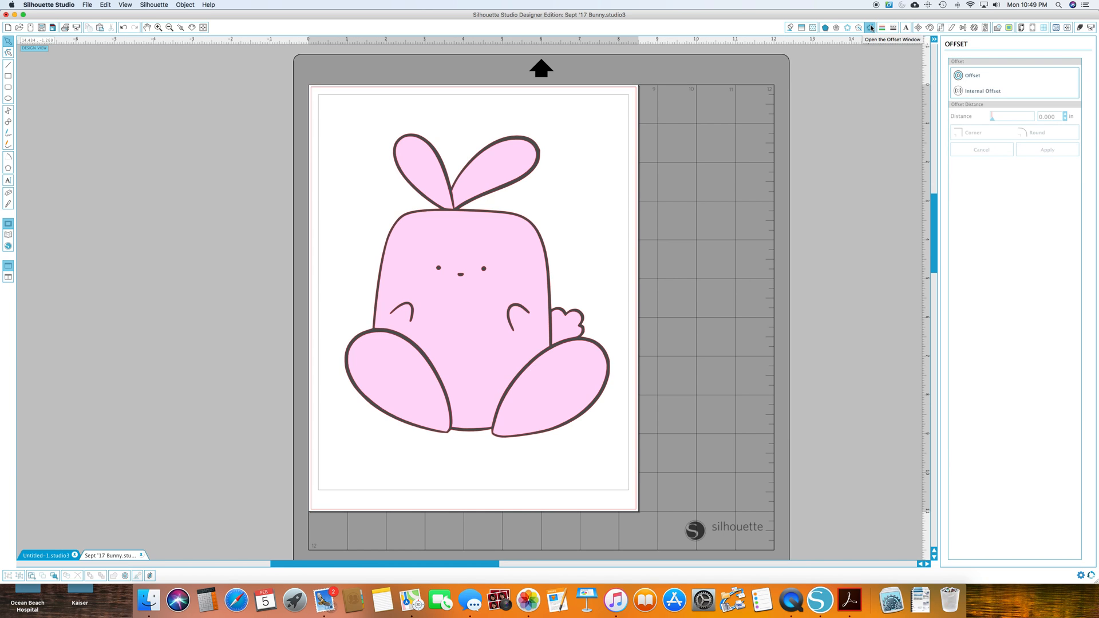
pyautogui.click(512, 258)
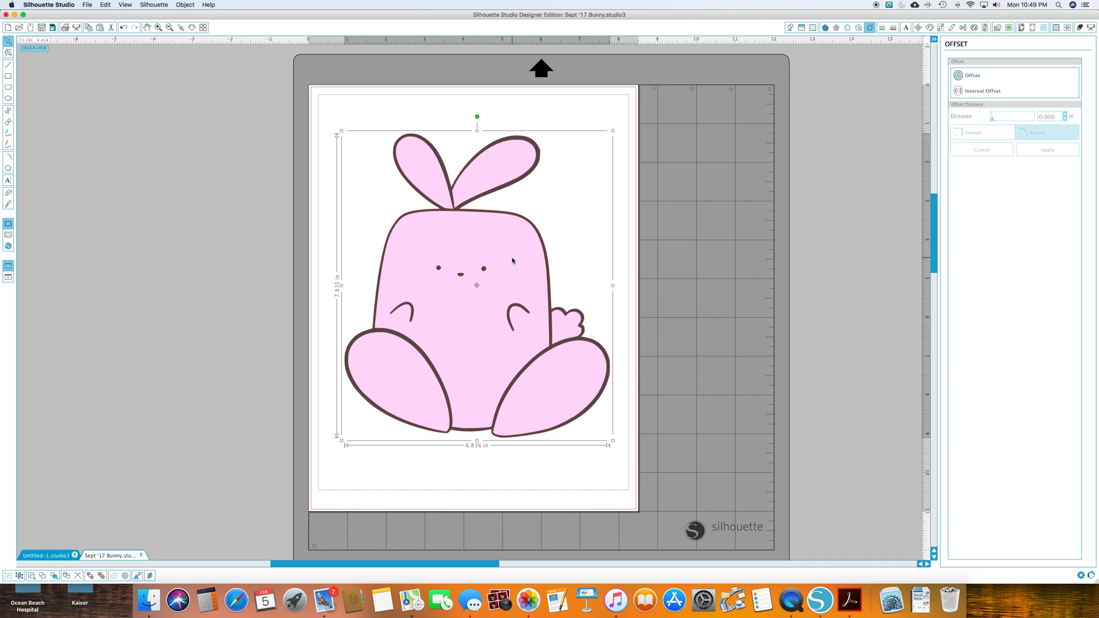
pyautogui.click(973, 76)
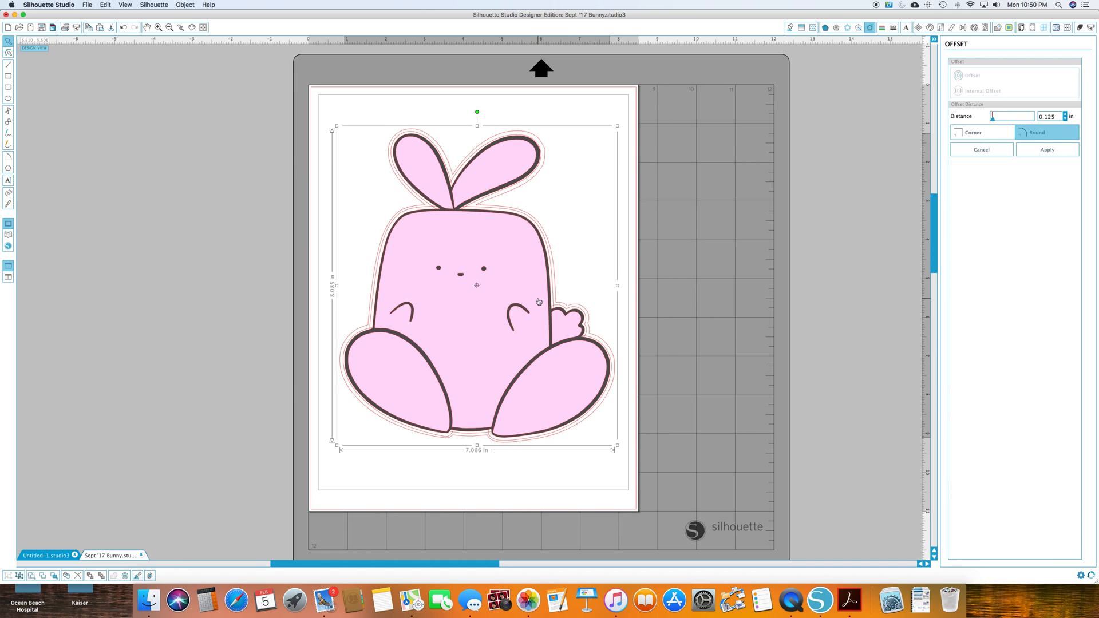
pyautogui.click(666, 286)
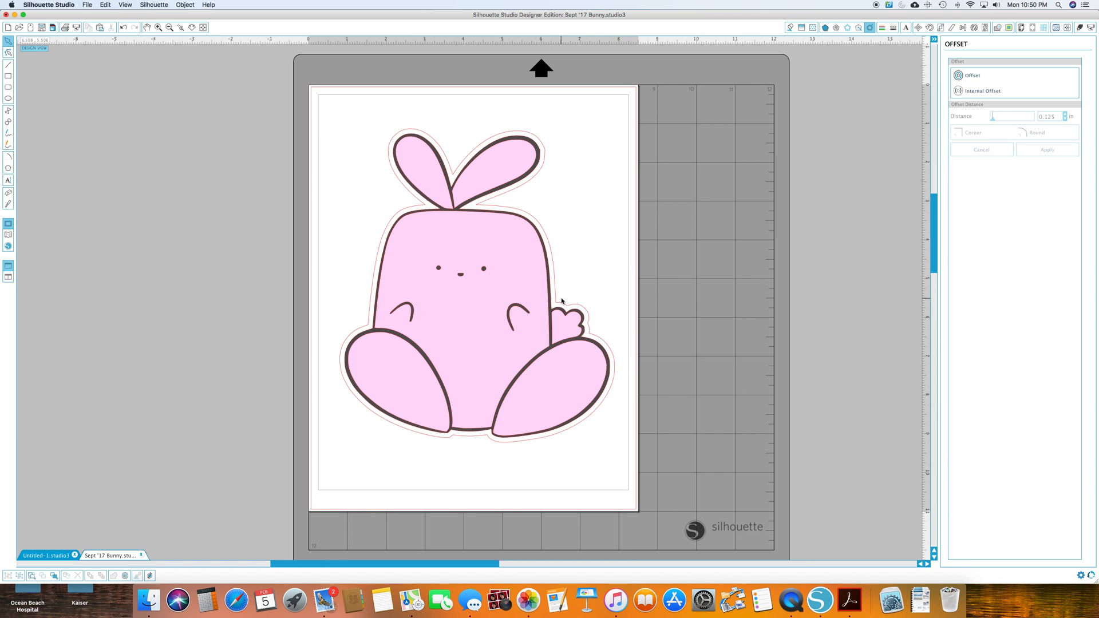
# Move the bunny's offset outline off the page and delete it
pyautogui.moveTo(559, 274); pyautogui.dragTo(806, 235)
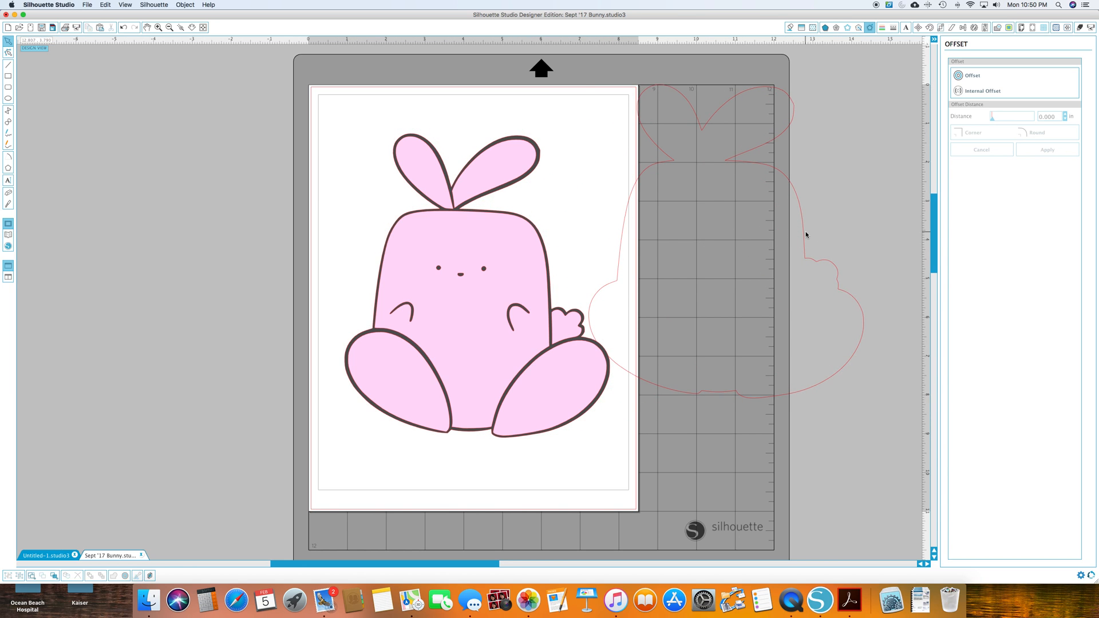
pyautogui.rightClick(806, 234)
pyautogui.click(826, 300)
# Apply a rounded offset around the bunny with the distance set to 0.03 in
pyautogui.click(508, 321)
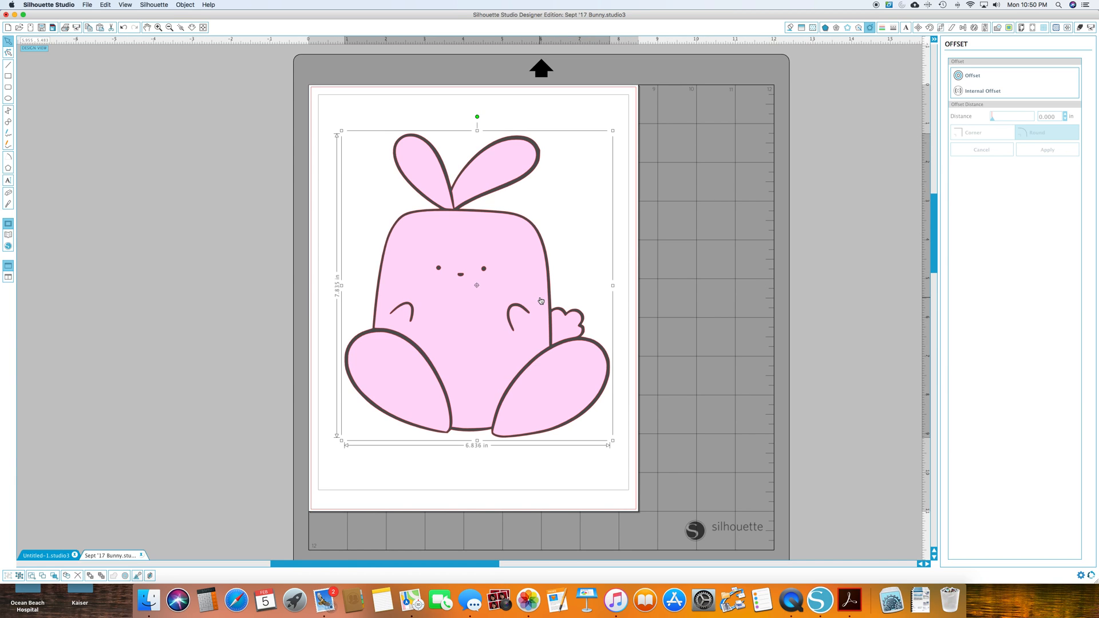
pyautogui.click(958, 76)
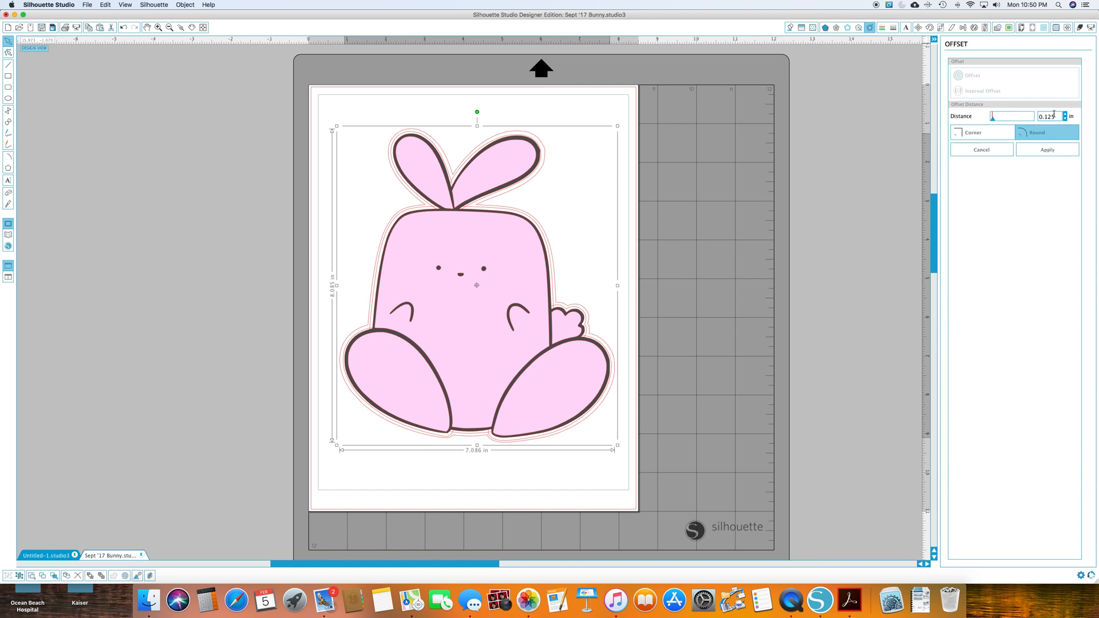
pyautogui.press('BackSpace')
pyautogui.press('BackSpace')
pyautogui.write('03')
pyautogui.click(1047, 150)
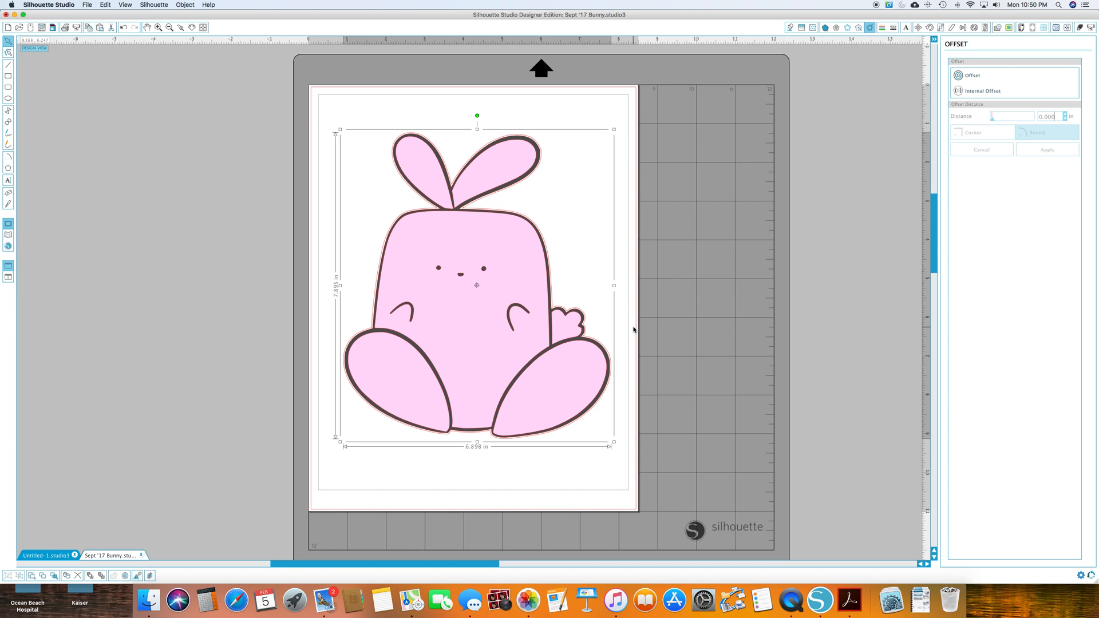
# Try the Cut Edge style on the thin offset outline, set it back to No Cut, and deselect it
pyautogui.click(1081, 29)
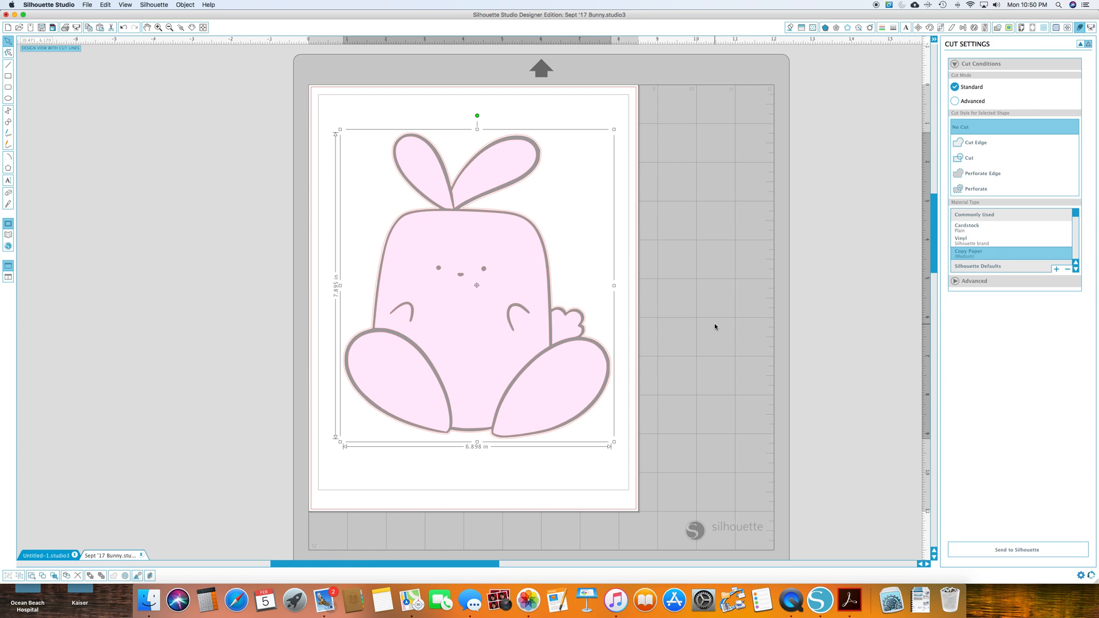
pyautogui.click(963, 143)
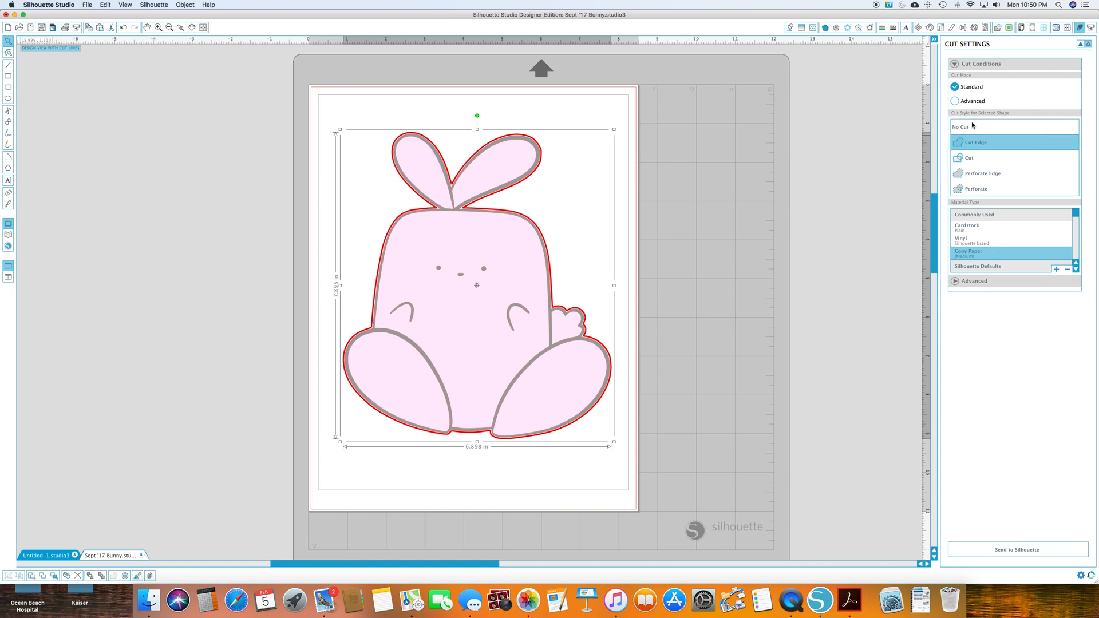
pyautogui.click(964, 129)
pyautogui.click(740, 258)
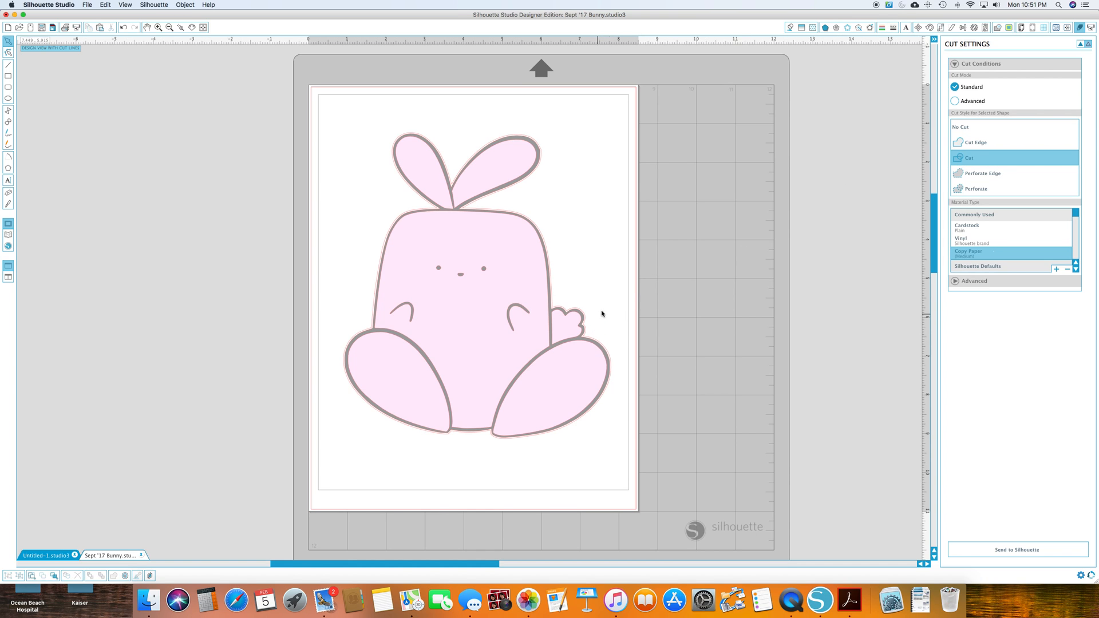
# Try the Cut Edge style on the bunny itself, set it back to No Cut, and deselect it
pyautogui.click(563, 383)
pyautogui.click(965, 145)
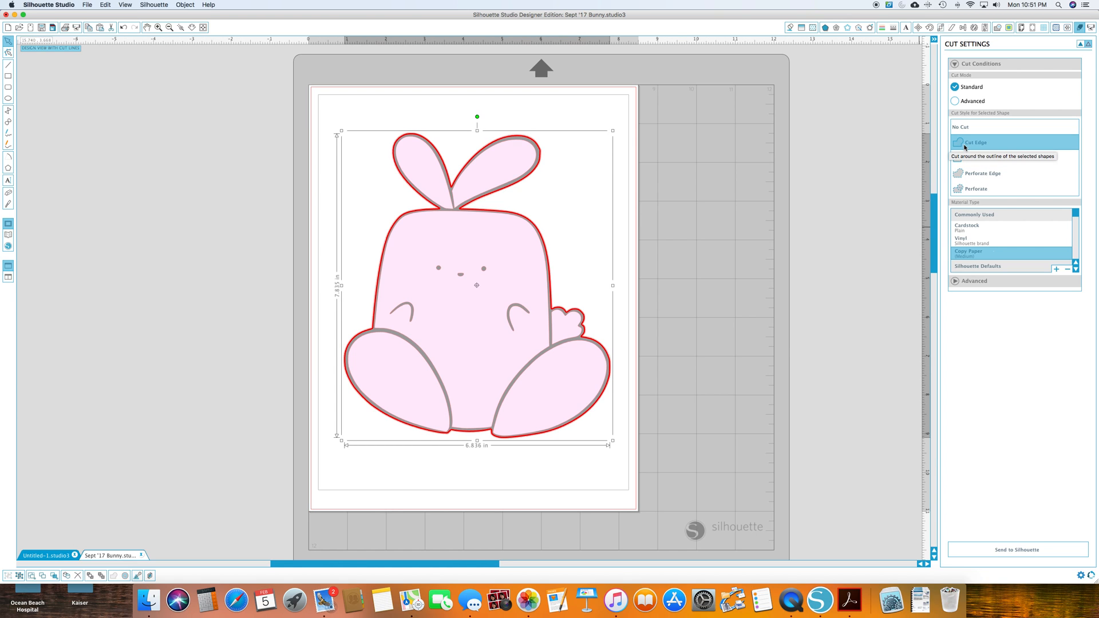
pyautogui.click(965, 128)
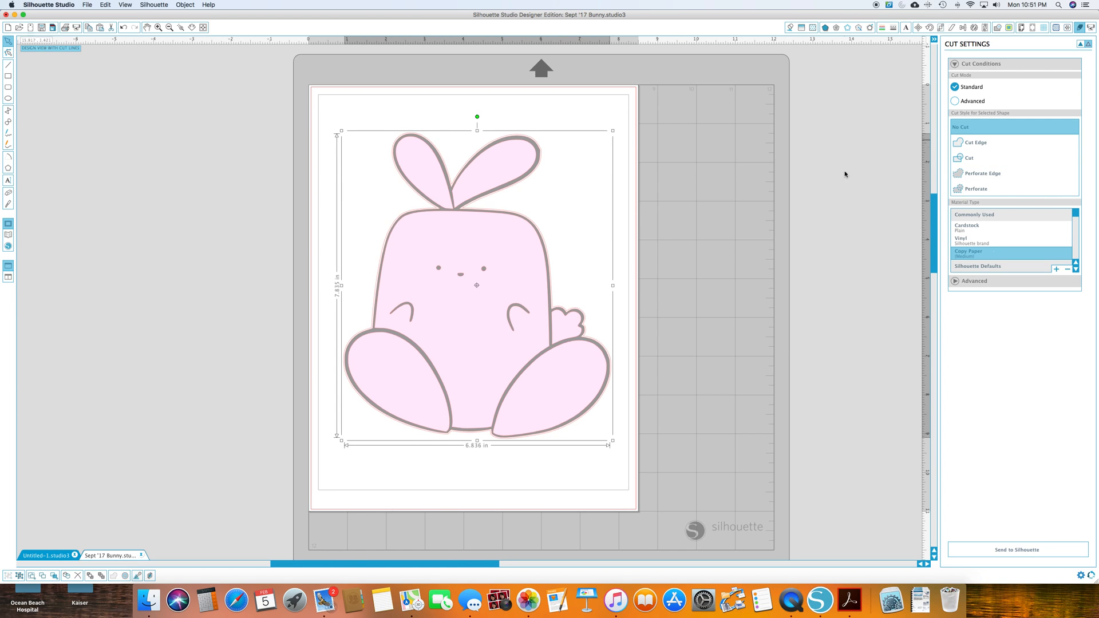
pyautogui.click(756, 379)
# Set only the thin offset outline around the bunny to the Cut Edge style
pyautogui.click(700, 404)
pyautogui.moveTo(700, 404); pyautogui.dragTo(609, 378)
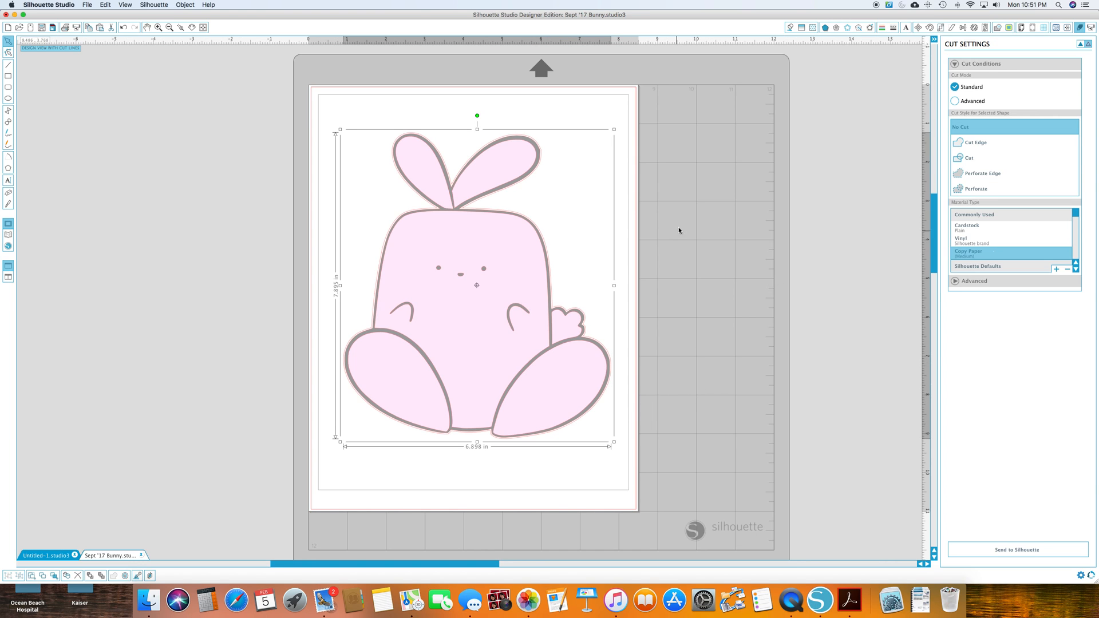
pyautogui.click(994, 143)
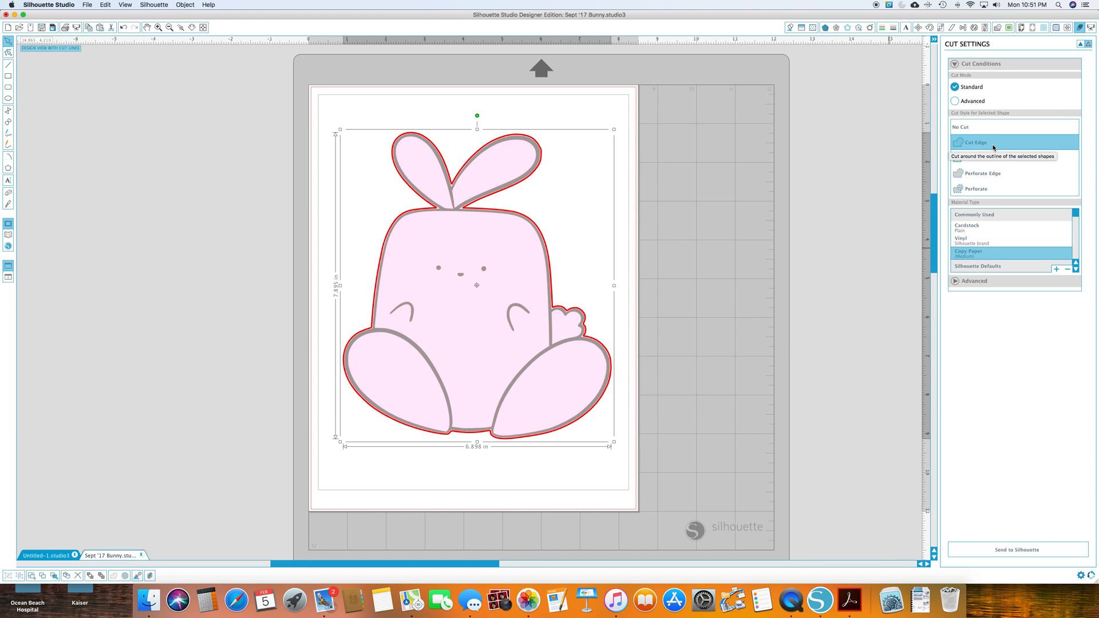
pyautogui.click(756, 289)
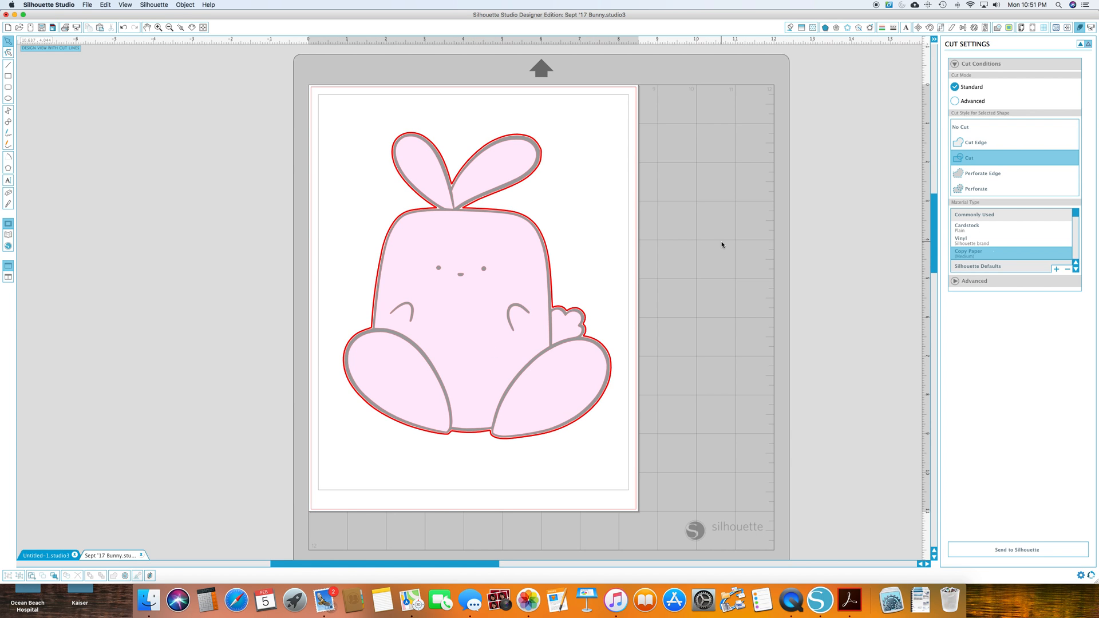
# Move the bunny aside in design view to delete the thin offset outline, and move the bunny back
pyautogui.click(1081, 44)
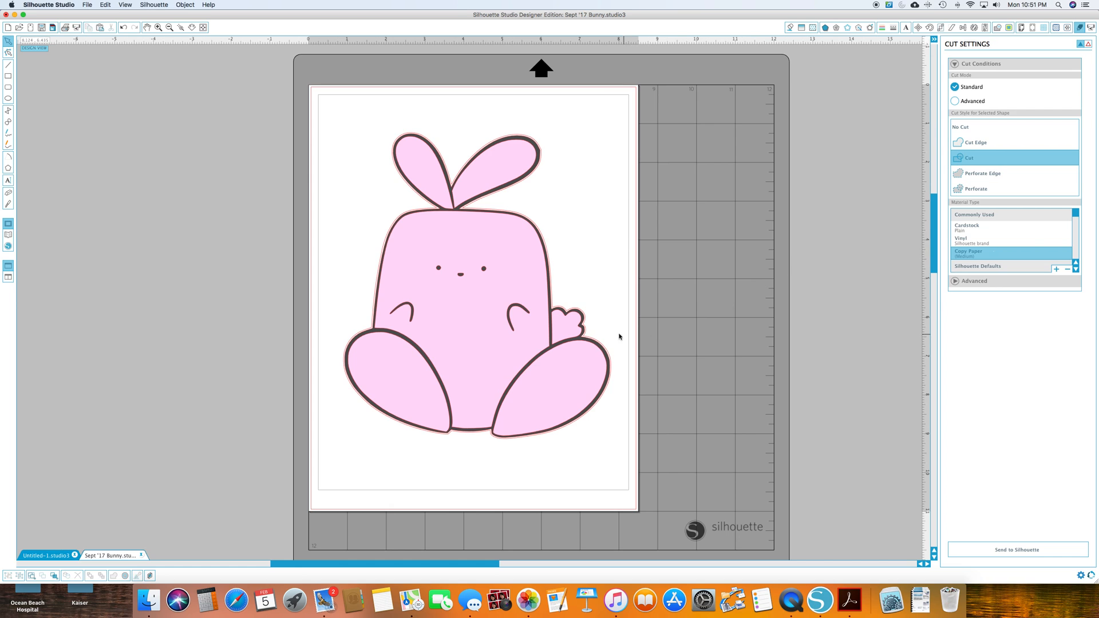
pyautogui.moveTo(514, 351); pyautogui.dragTo(497, 350)
pyautogui.click(595, 339)
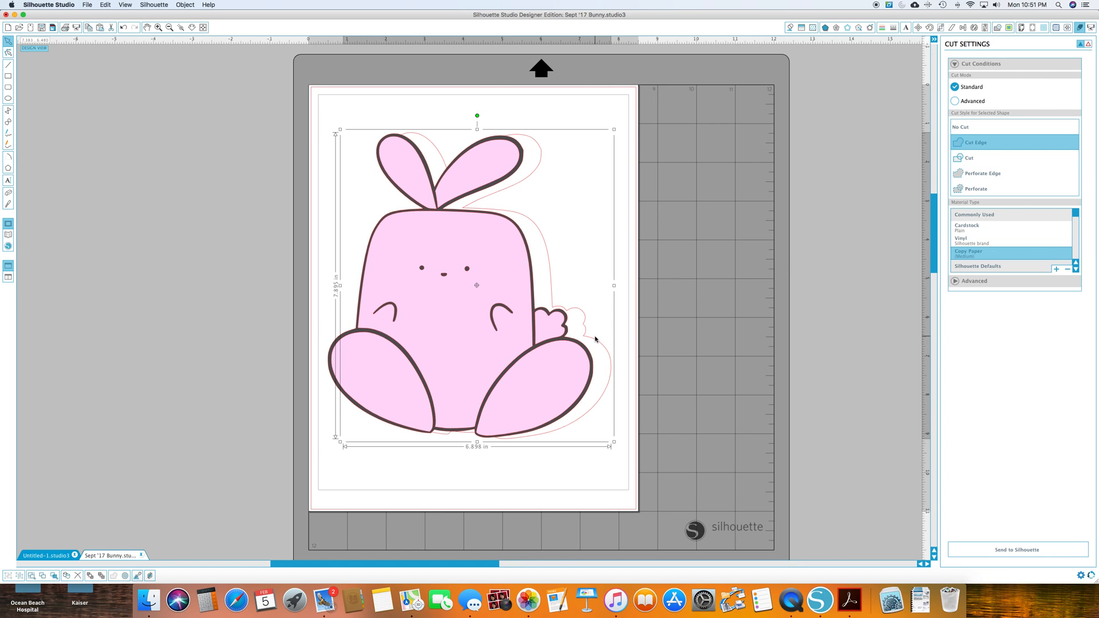
pyautogui.rightClick(596, 339)
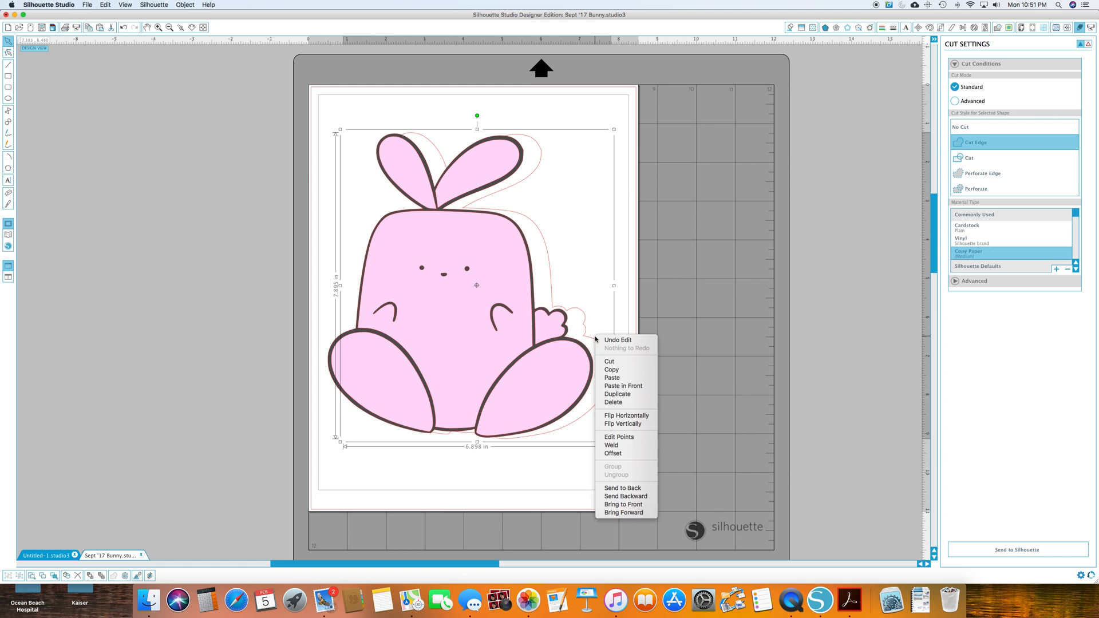
pyautogui.click(616, 402)
pyautogui.moveTo(526, 381); pyautogui.dragTo(544, 381)
# Create an offset outline around the bunny at the default distance
pyautogui.rightClick(544, 381)
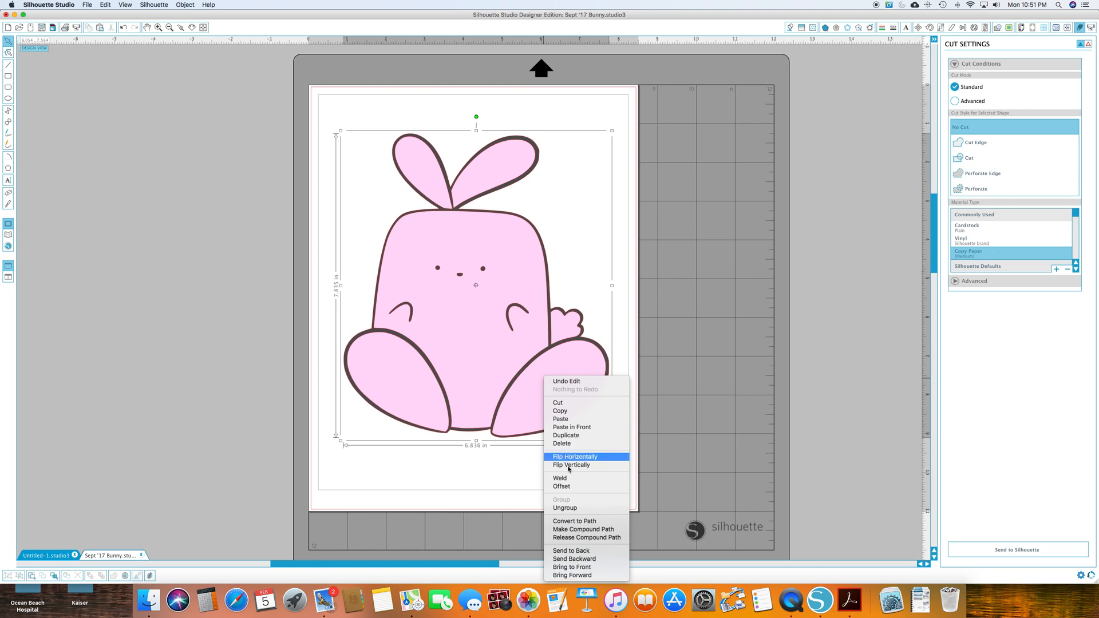
pyautogui.click(575, 488)
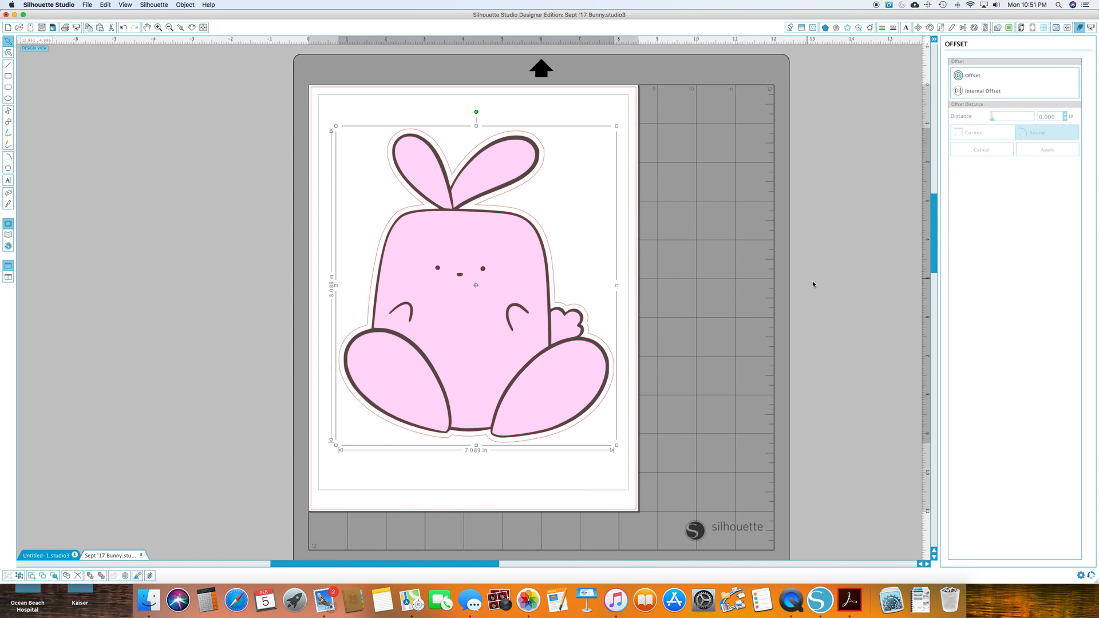
pyautogui.click(664, 222)
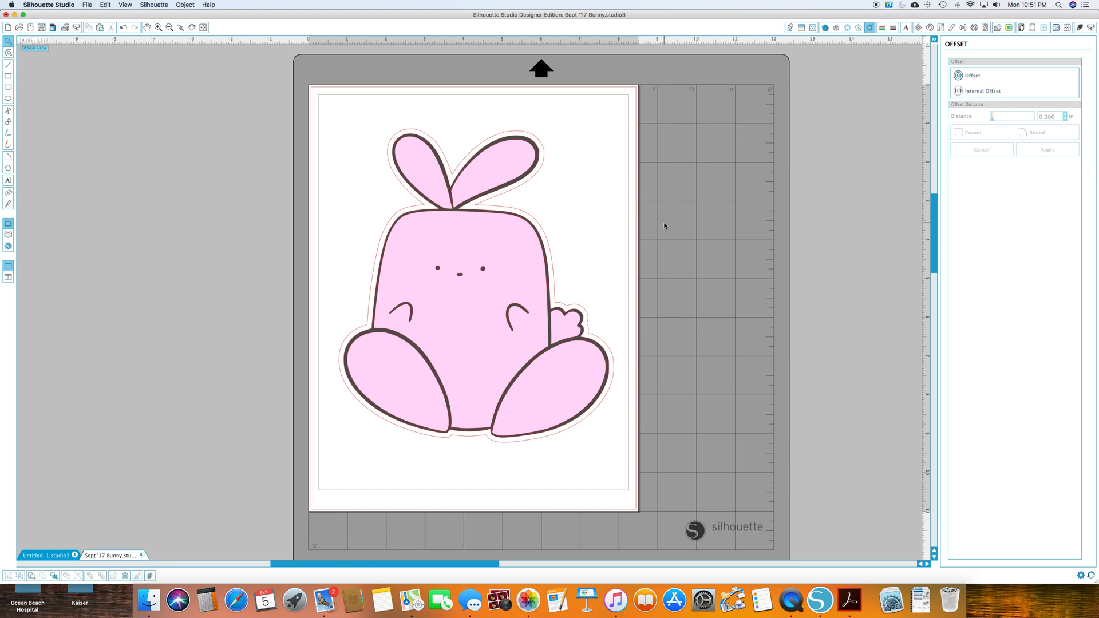
# Shift the bunny slightly down within its offset outline and move it back up
pyautogui.click(919, 28)
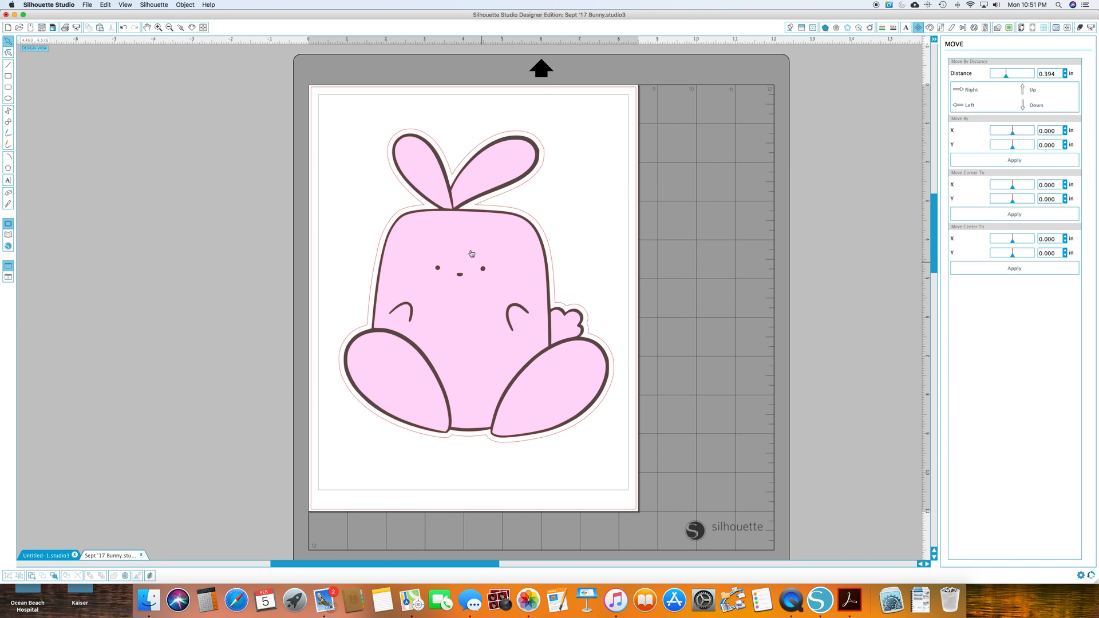
pyautogui.moveTo(474, 415); pyautogui.dragTo(474, 419)
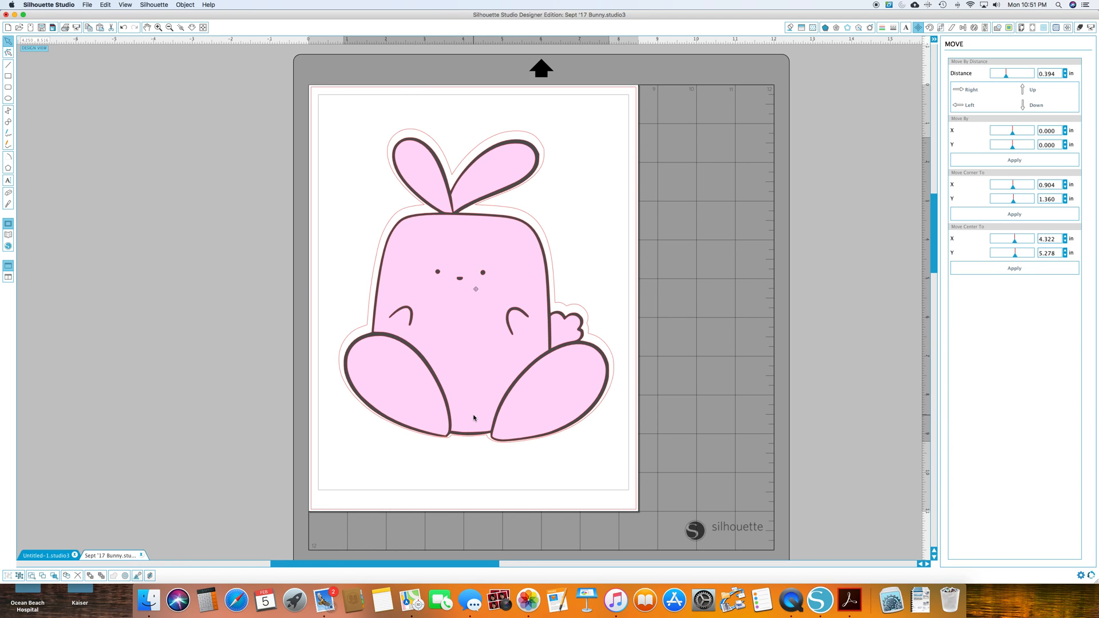
pyautogui.moveTo(474, 334); pyautogui.dragTo(474, 330)
# Give the bunny's lines a solid style and a thickness of 1.0 pt, undoing the change to 1.5 pt
pyautogui.click(882, 26)
pyautogui.click(893, 28)
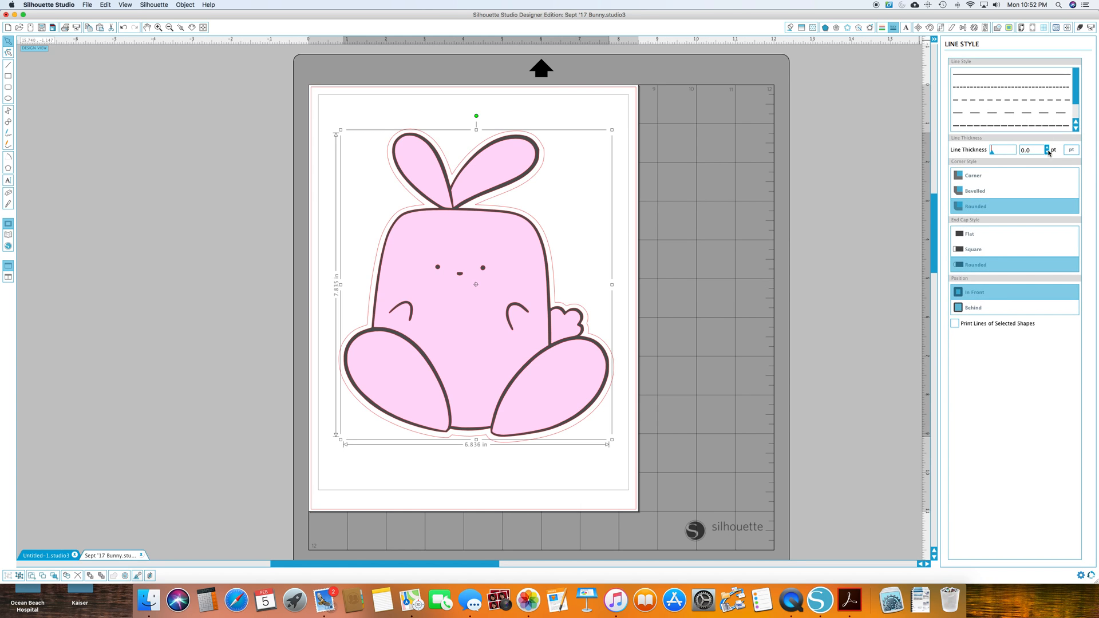
pyautogui.press('BackSpace')
pyautogui.write('1')
pyautogui.press('Return')
pyautogui.click(986, 78)
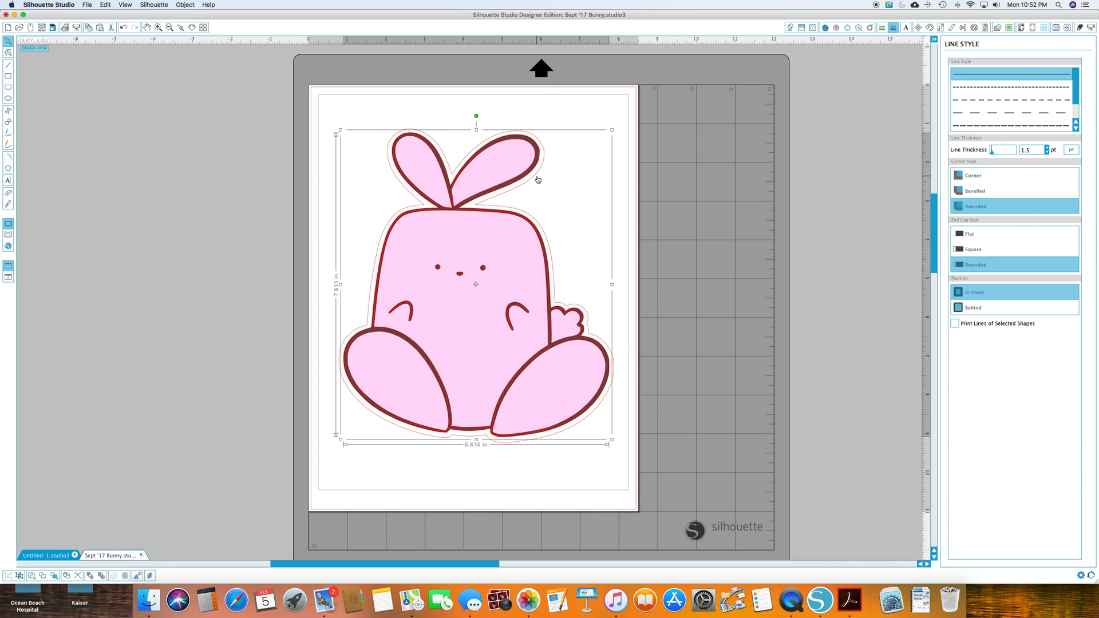
pyautogui.click(122, 28)
# Set the line thickness of the offset outline around the bunny to 1.0 pt
pyautogui.click(542, 167)
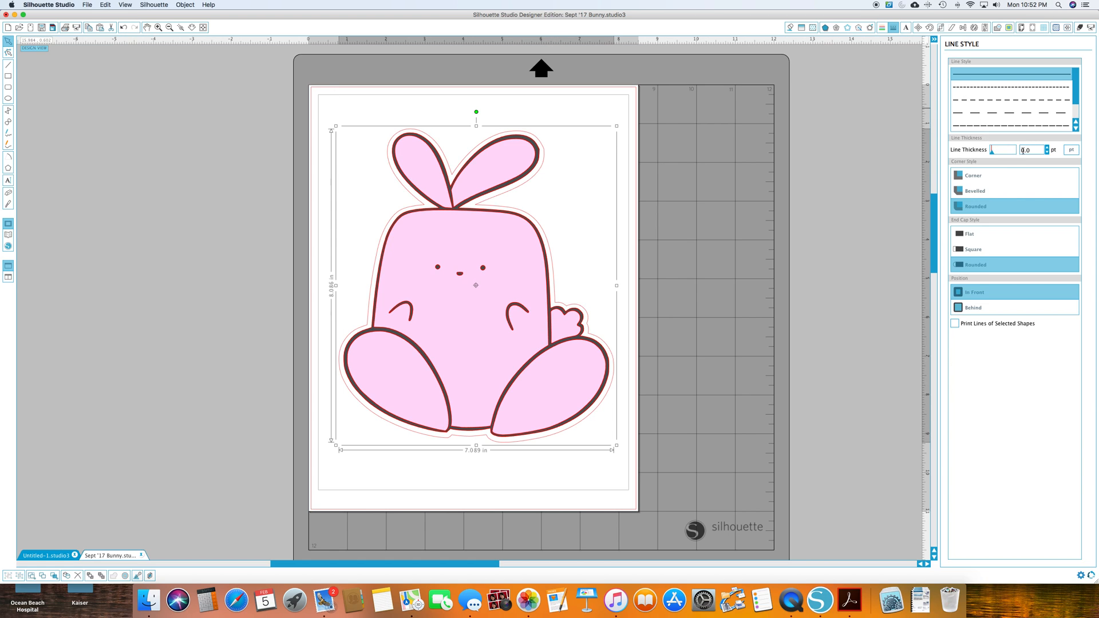
pyautogui.press('BackSpace')
pyautogui.write('1')
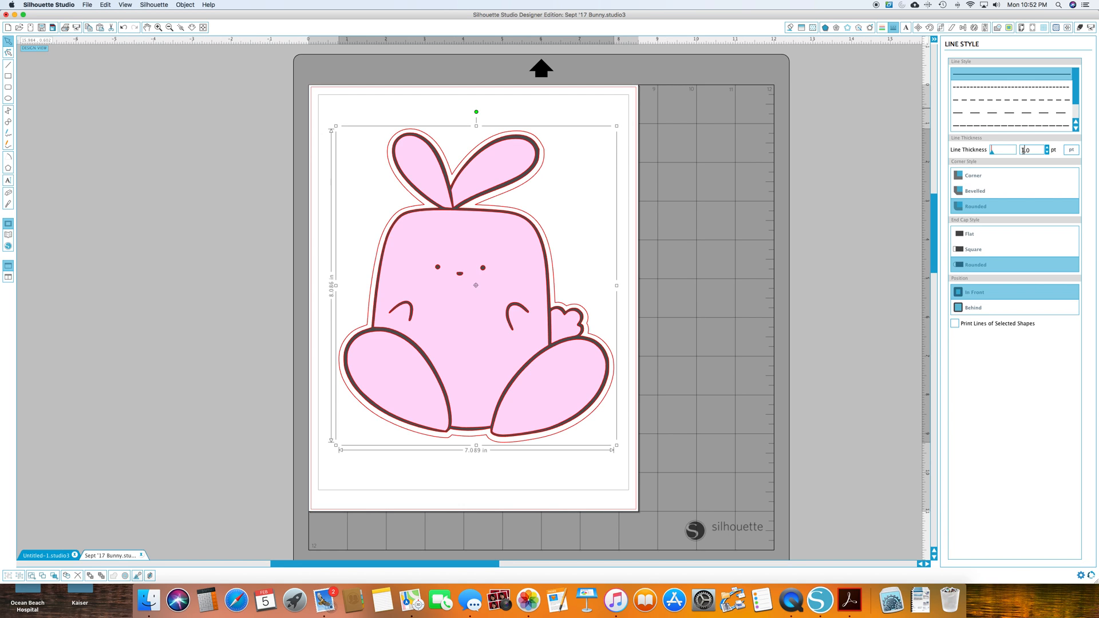
# Increase the line thickness of the offset outline around the bunny to 1.6 pt and deselect it
pyautogui.click(1048, 147)
pyautogui.click(1048, 147)
pyautogui.click(792, 248)
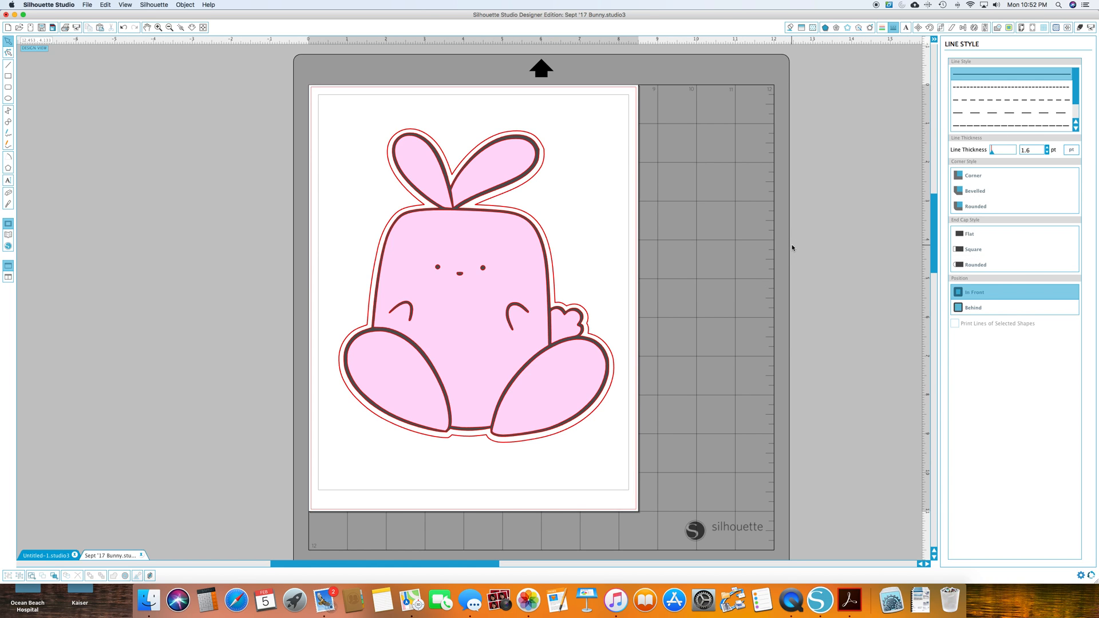
# With the Move settings open, shift the bunny slightly down within its offset outline and move it back up
pyautogui.click(918, 27)
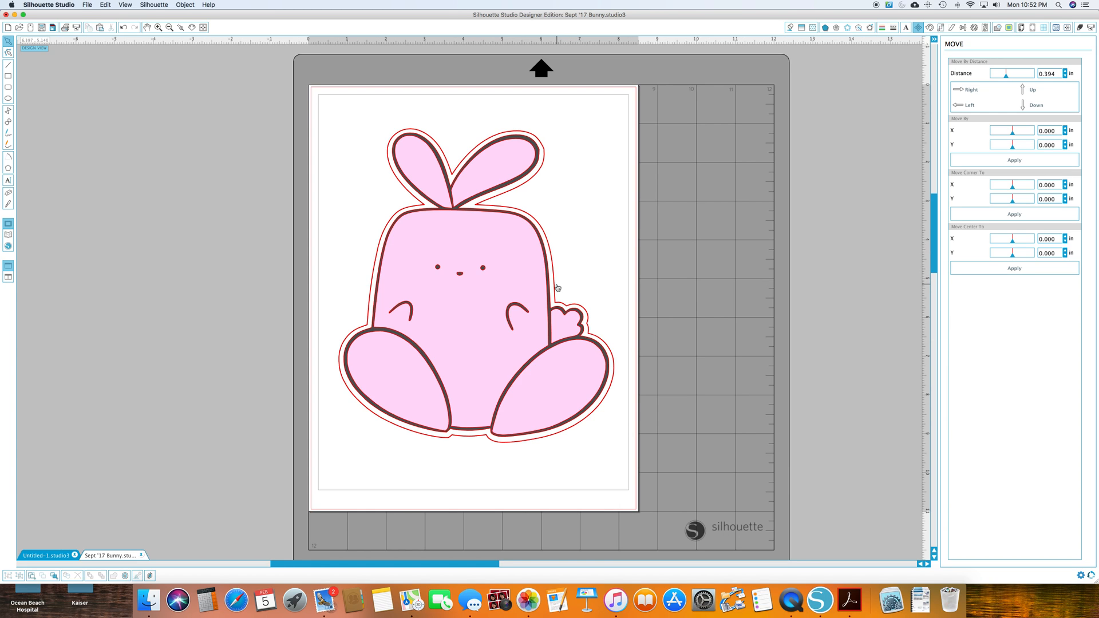
pyautogui.moveTo(502, 275); pyautogui.dragTo(502, 281)
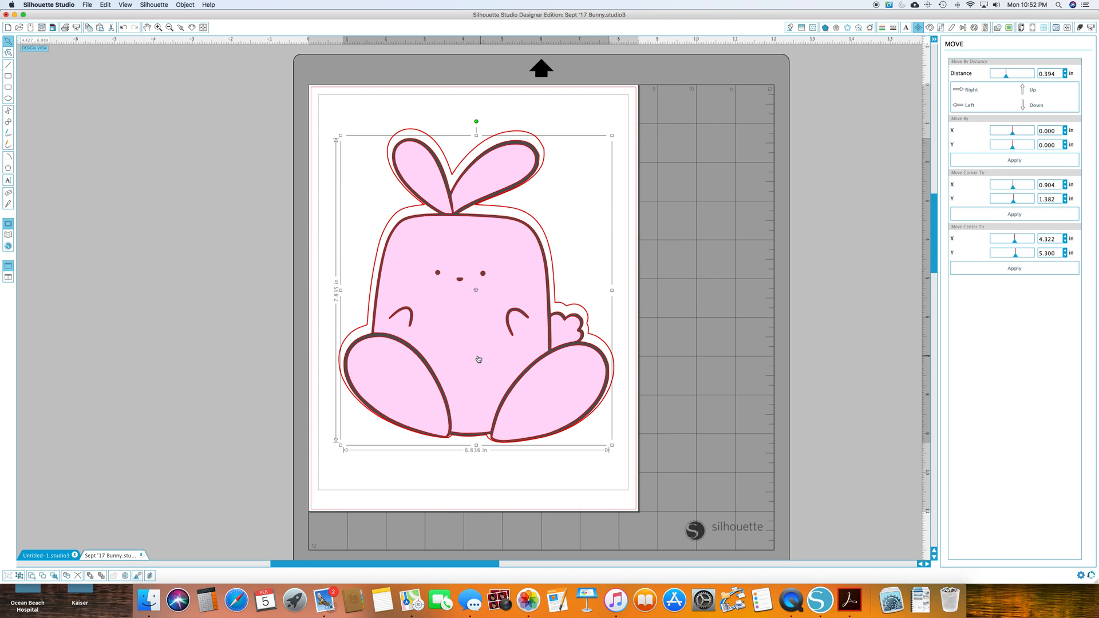
pyautogui.moveTo(462, 354); pyautogui.dragTo(491, 345)
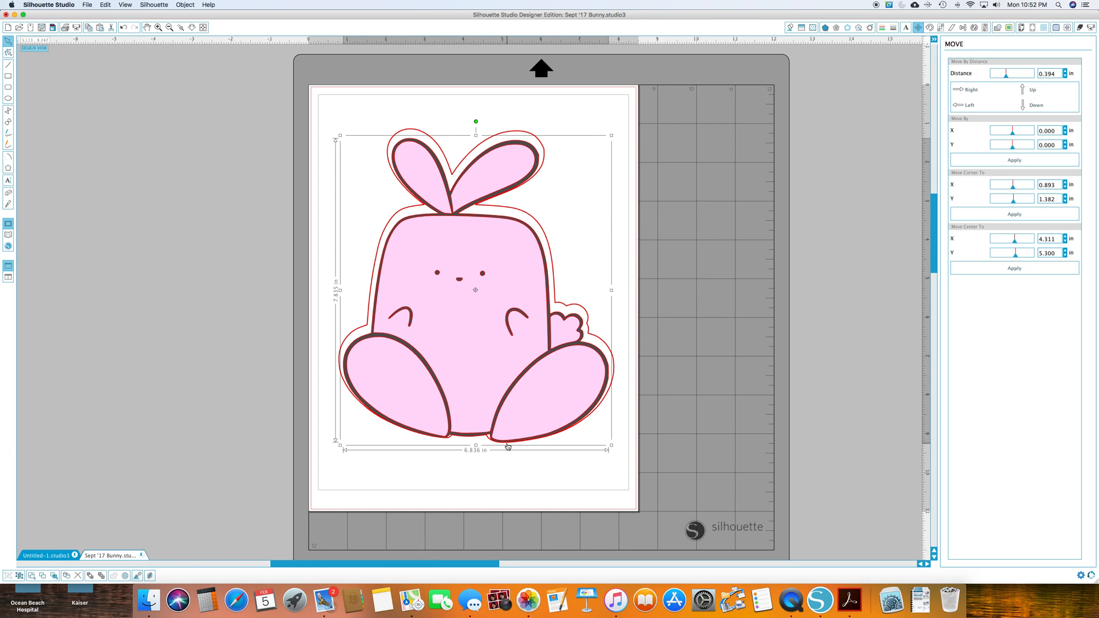
pyautogui.moveTo(494, 379); pyautogui.dragTo(493, 373)
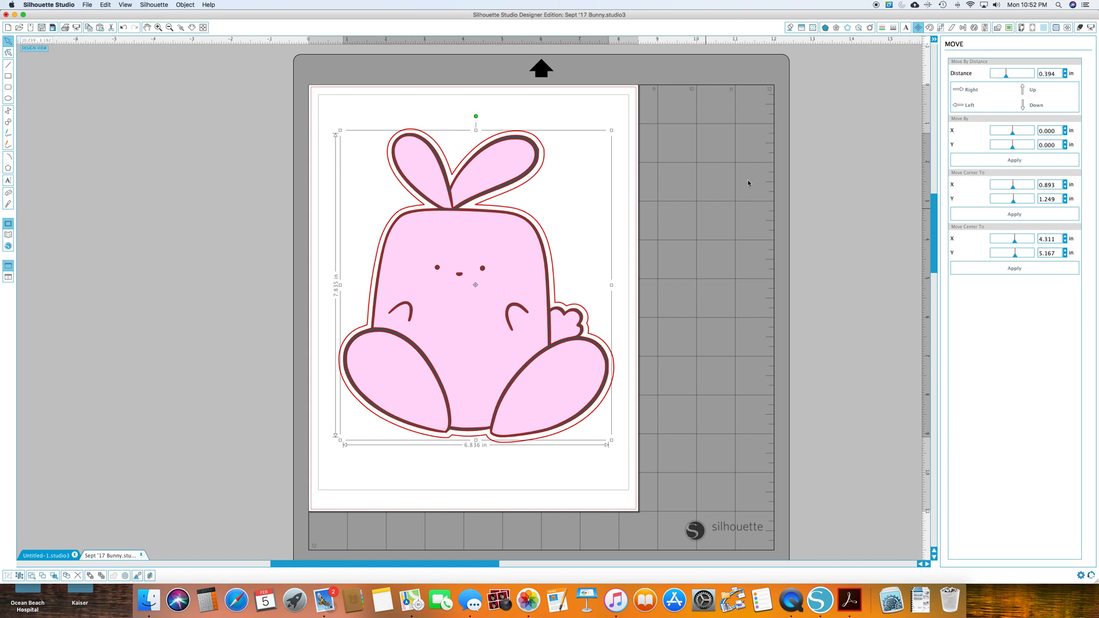
pyautogui.click(837, 139)
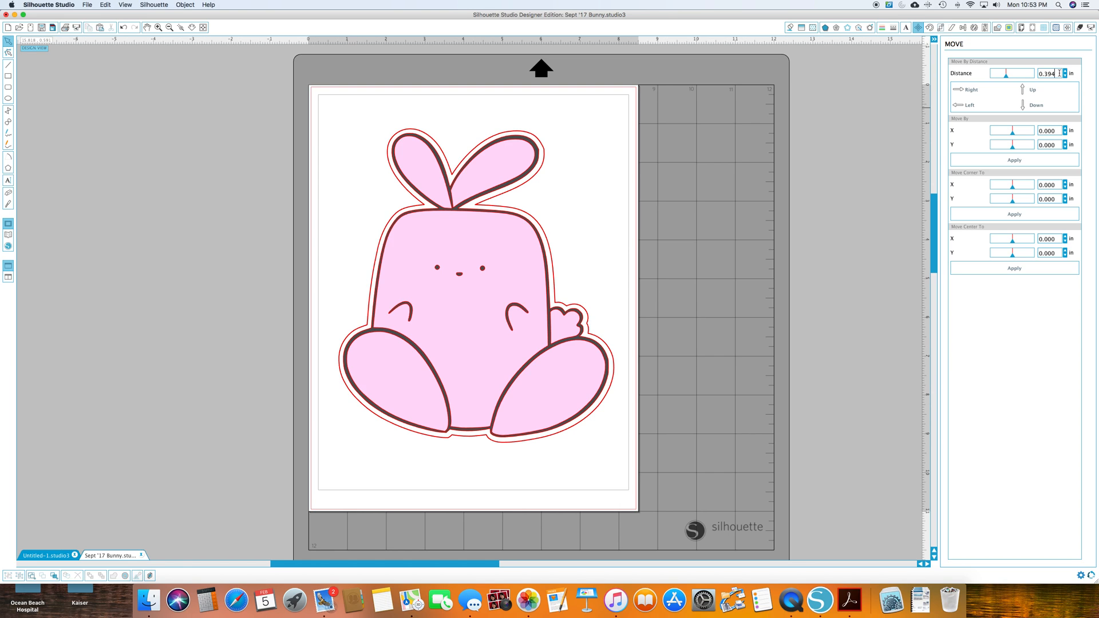
# Set the move-by distance to 0.008 in
pyautogui.press('BackSpace')
pyautogui.press('BackSpace')
pyautogui.write('0')
pyautogui.press('BackSpace')
pyautogui.press('BackSpace')
pyautogui.write('0')
pyautogui.write('2')
pyautogui.write('8')
pyautogui.click(995, 334)
# Nudge the bunny upward within its offset outline in repeated 0.008 in increments
pyautogui.click(512, 284)
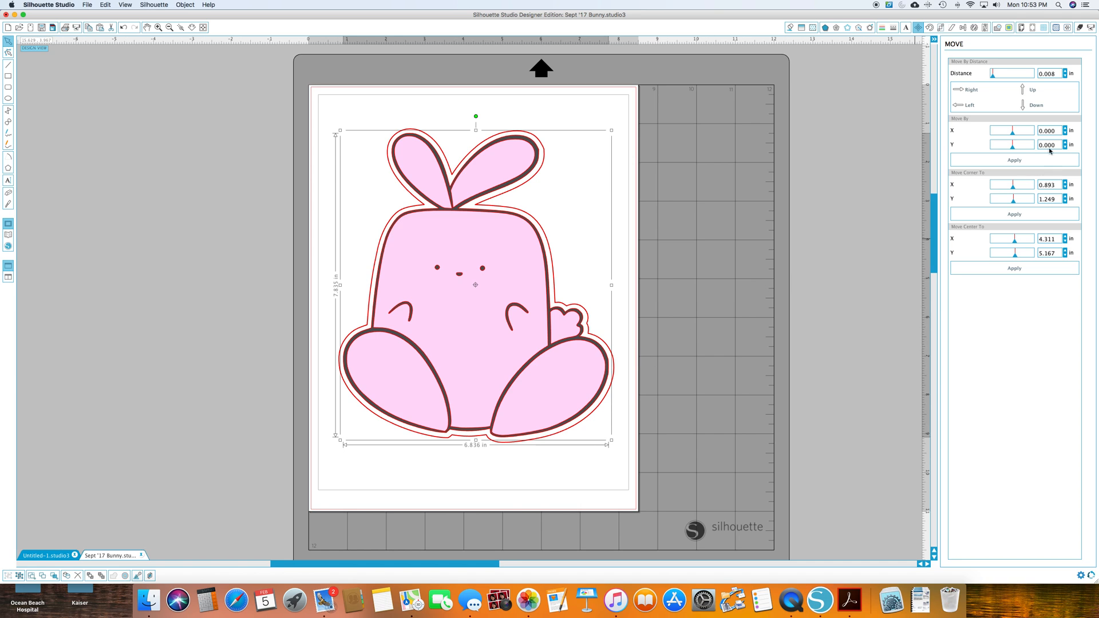
pyautogui.click(1032, 90)
pyautogui.click(1032, 89)
pyautogui.click(1032, 89)
pyautogui.click(1032, 90)
pyautogui.click(1032, 90)
pyautogui.click(1032, 90)
pyautogui.click(1032, 90)
pyautogui.click(1032, 90)
pyautogui.click(1032, 89)
pyautogui.click(1032, 89)
pyautogui.click(1032, 90)
pyautogui.click(1032, 90)
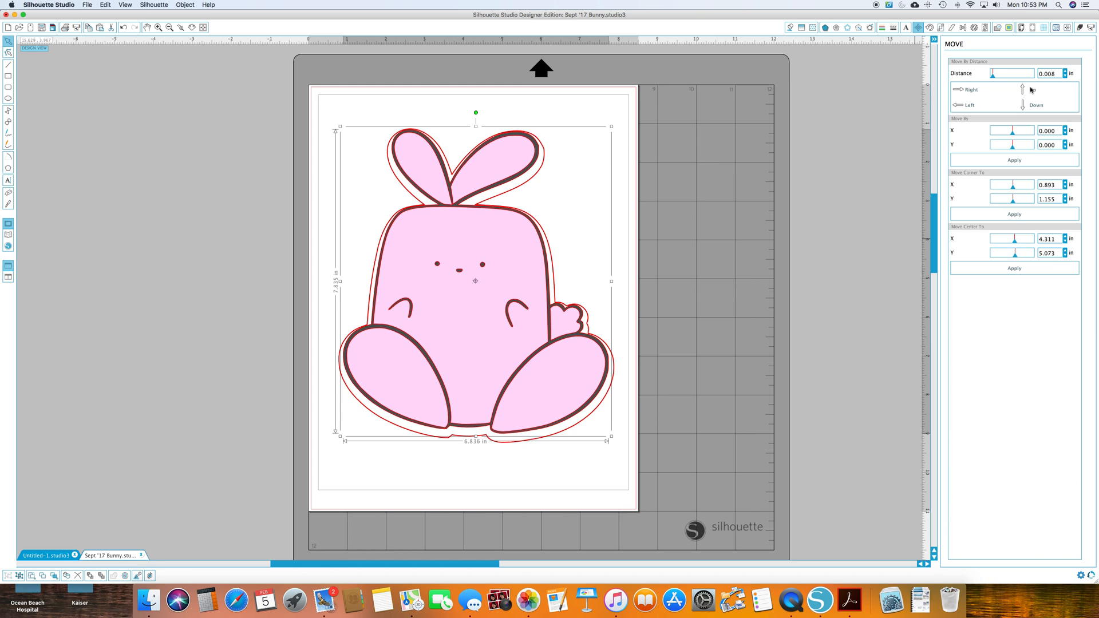
pyautogui.click(1032, 90)
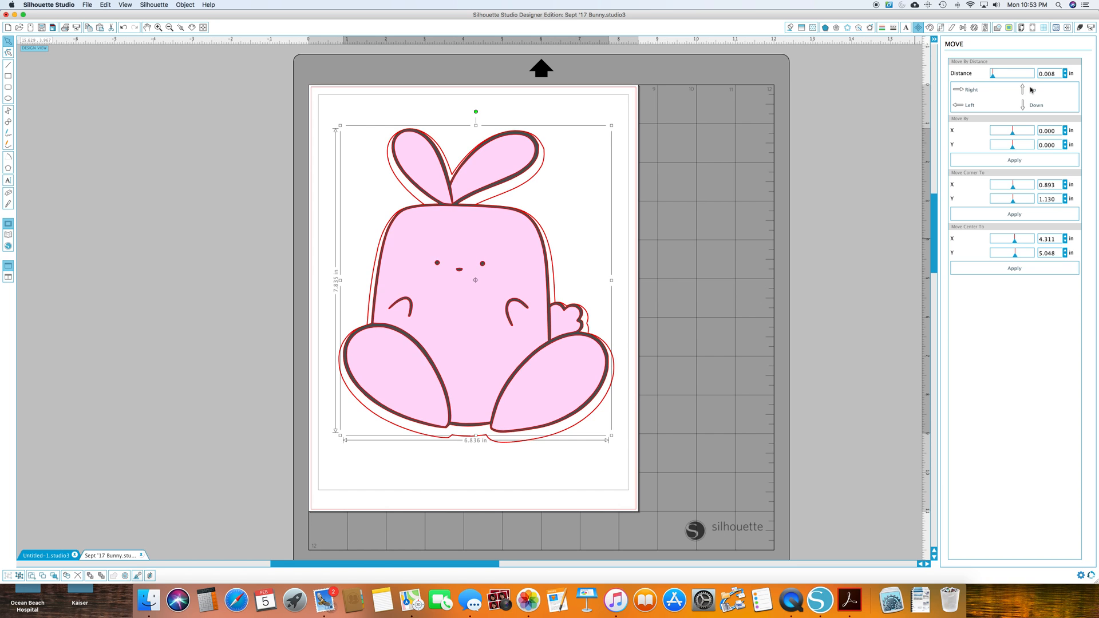
pyautogui.click(1032, 90)
pyautogui.click(1032, 90)
pyautogui.click(1032, 90)
pyautogui.click(1032, 90)
pyautogui.click(1032, 90)
pyautogui.click(1032, 90)
# Nudge the bunny back down in 0.008 in increments and adjust its position within the outline by hand
pyautogui.click(1033, 109)
pyautogui.click(1034, 109)
pyautogui.click(1033, 109)
pyautogui.click(1033, 109)
pyautogui.moveTo(466, 310); pyautogui.dragTo(466, 315)
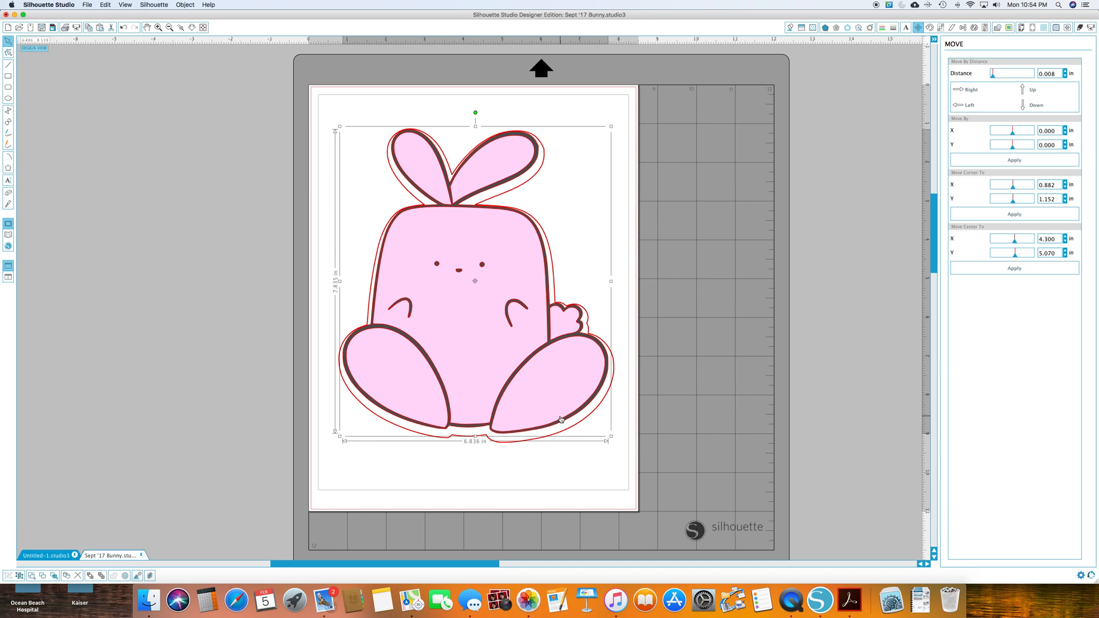
# Try scaling the bunny down proportionally in stages to about 0.33 in wide, leaving the offset outline at full size
pyautogui.moveTo(610, 437); pyautogui.dragTo(397, 270)
pyautogui.click(413, 370)
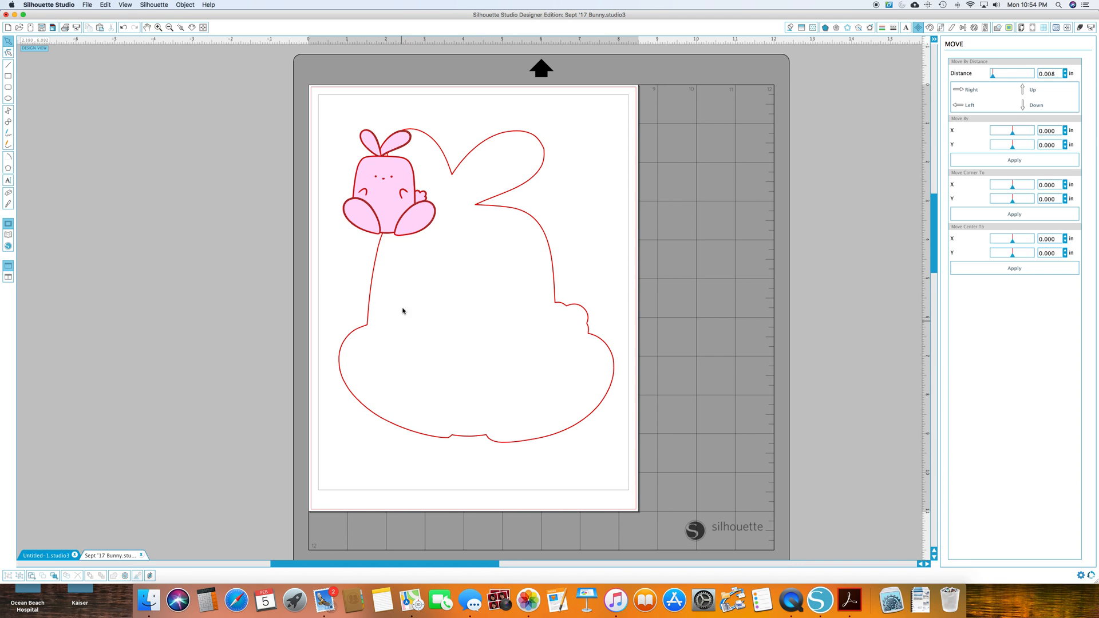
pyautogui.click(414, 217)
pyautogui.moveTo(440, 240); pyautogui.dragTo(359, 151)
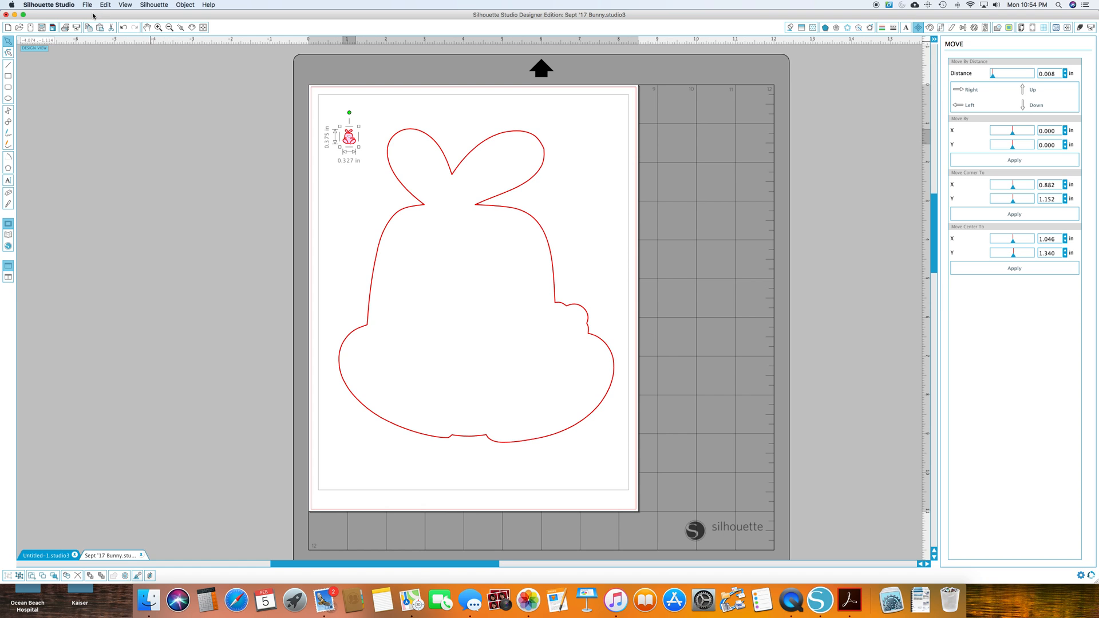
# Undo the scaling of the bunny until it is back at full size inside the offset outline
pyautogui.click(123, 28)
pyautogui.click(124, 27)
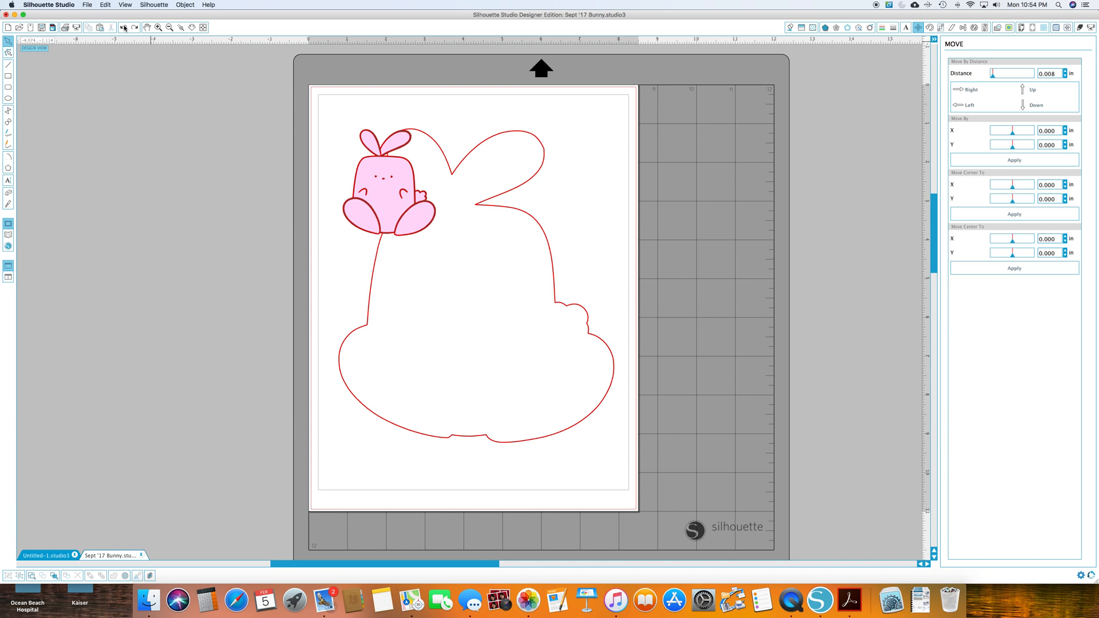
pyautogui.click(124, 27)
pyautogui.click(124, 27)
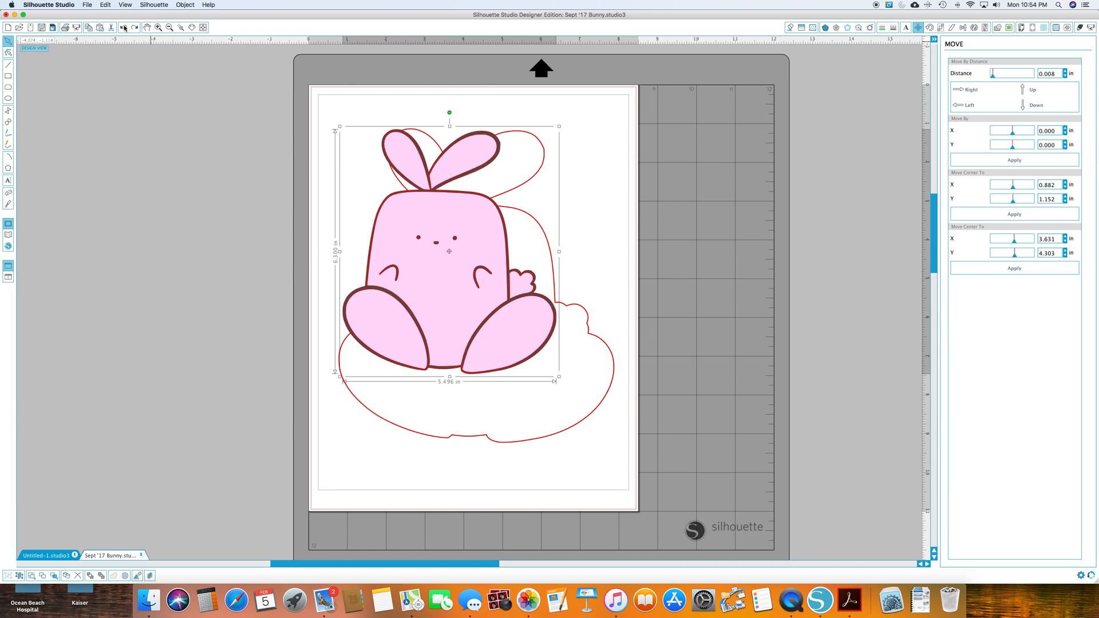
pyautogui.click(124, 27)
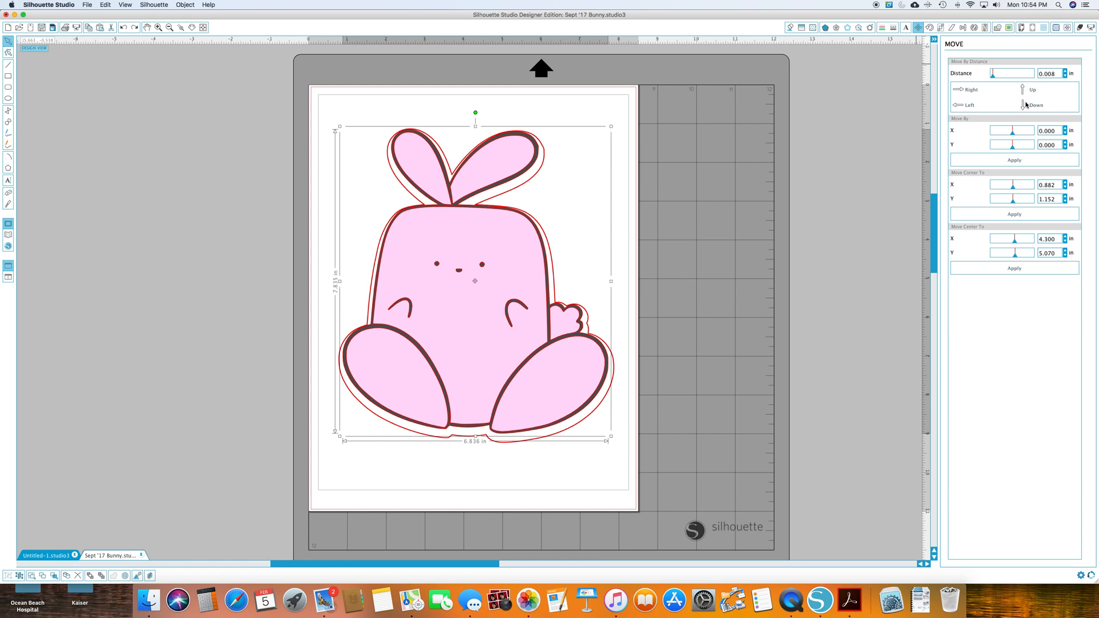
# Move the bunny slightly down to center it within its offset outline and deselect it
pyautogui.moveTo(484, 299)
pyautogui.mouseDown()
pyautogui.moveTo(475, 303)
pyautogui.moveTo(510, 312)
pyautogui.moveTo(483, 300)
pyautogui.moveTo(487, 316)
pyautogui.moveTo(485, 306)
pyautogui.mouseUp()
pyautogui.click(751, 318)
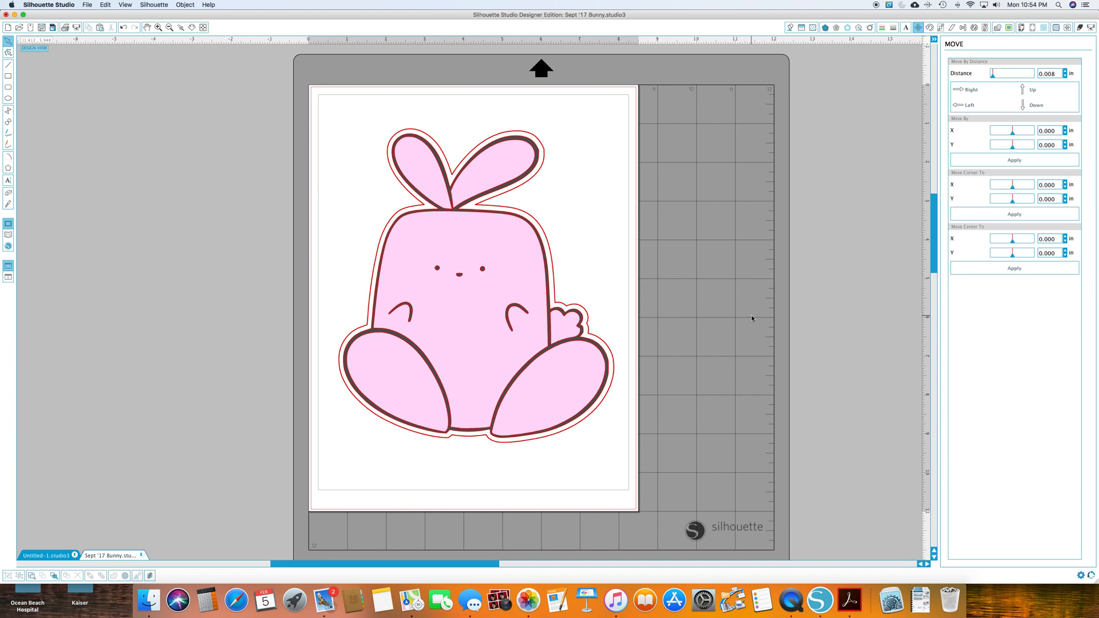